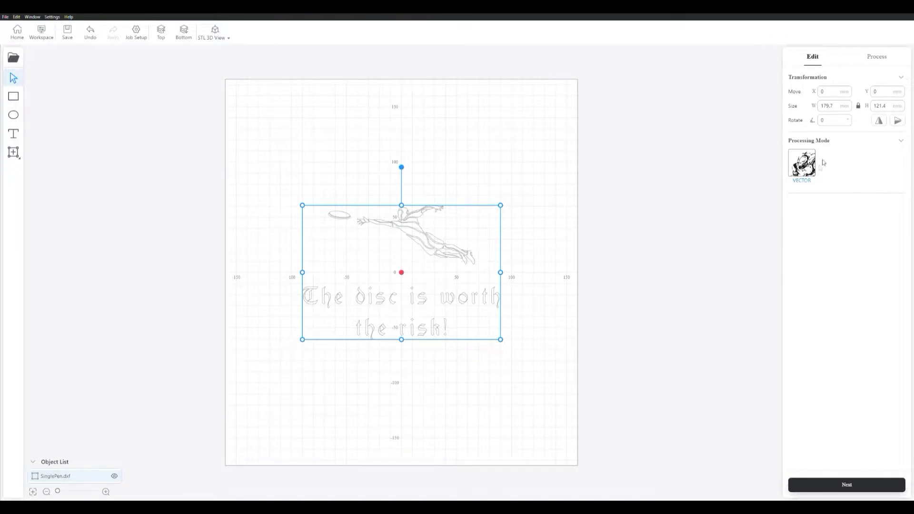
- Create Vector Toolpath - 1 for the drawing using the On the Path carving method
{"action": "left_click", "coordinate": [878, 57]}
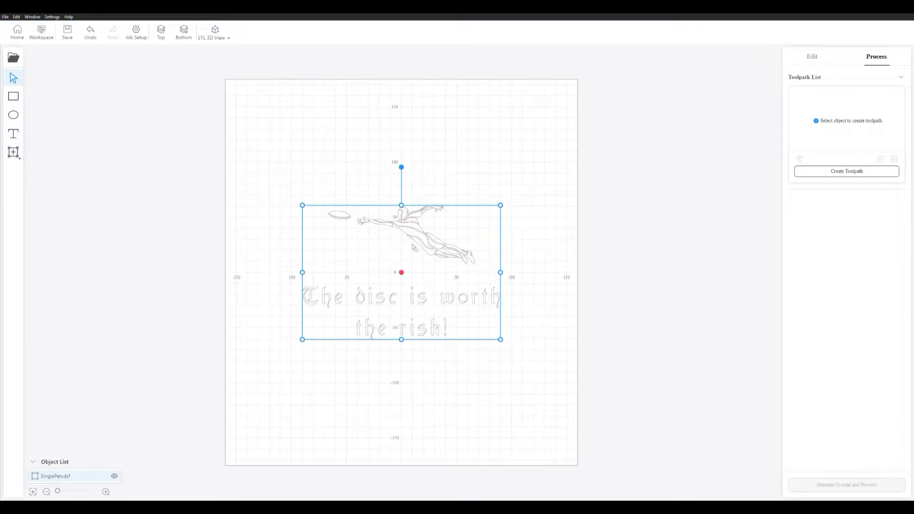
{"action": "left_click", "coordinate": [847, 173]}
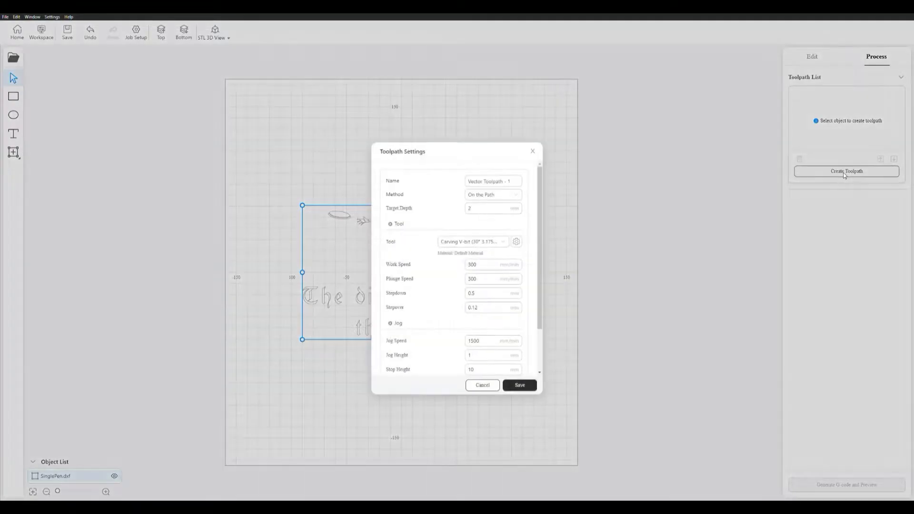
{"action": "left_click", "coordinate": [515, 181]}
{"action": "left_click", "coordinate": [501, 199]}
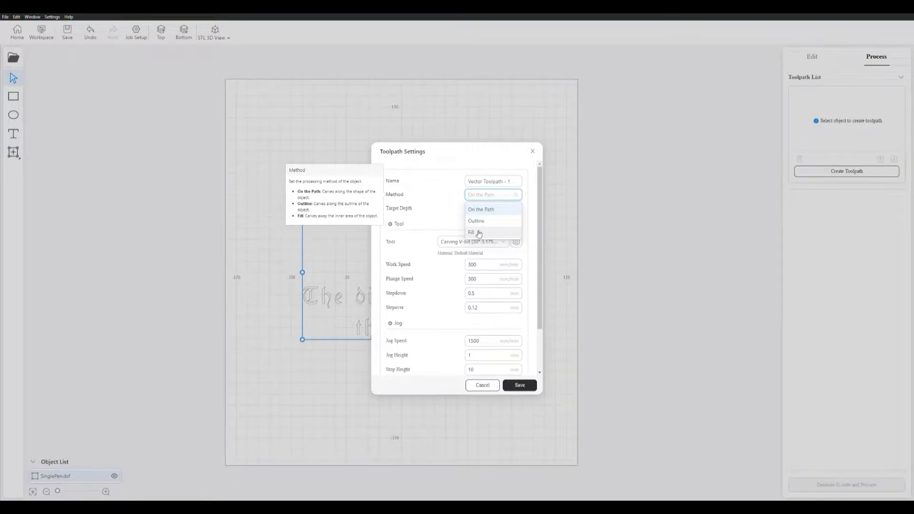
{"action": "left_click", "coordinate": [489, 211]}
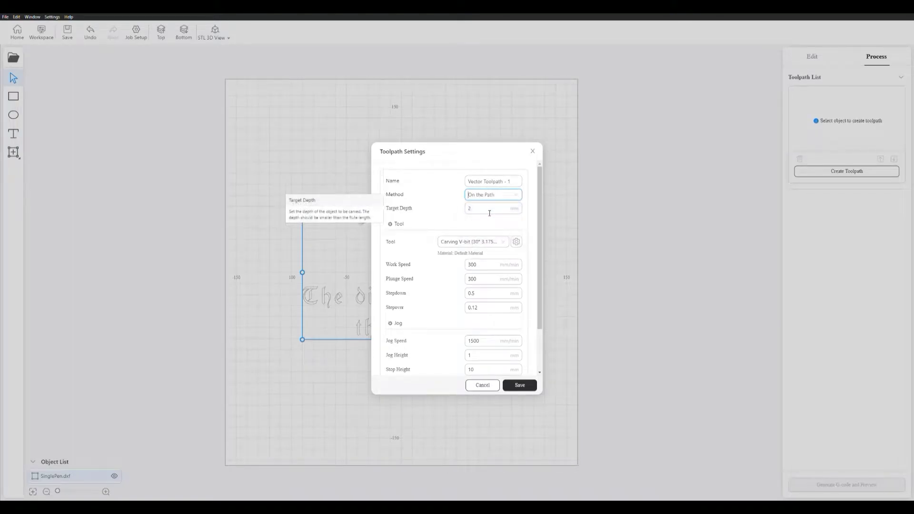
- Give Vector Toolpath - 1 a carving V-bit, 1200 work speed, 1000 plunge speed and 0.5 mm depth
{"action": "left_click", "coordinate": [506, 244]}
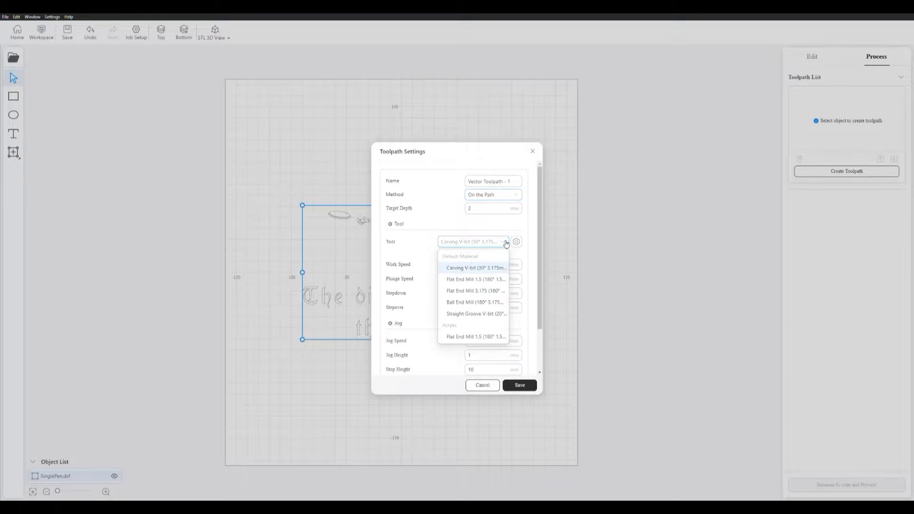
{"action": "left_click", "coordinate": [465, 270]}
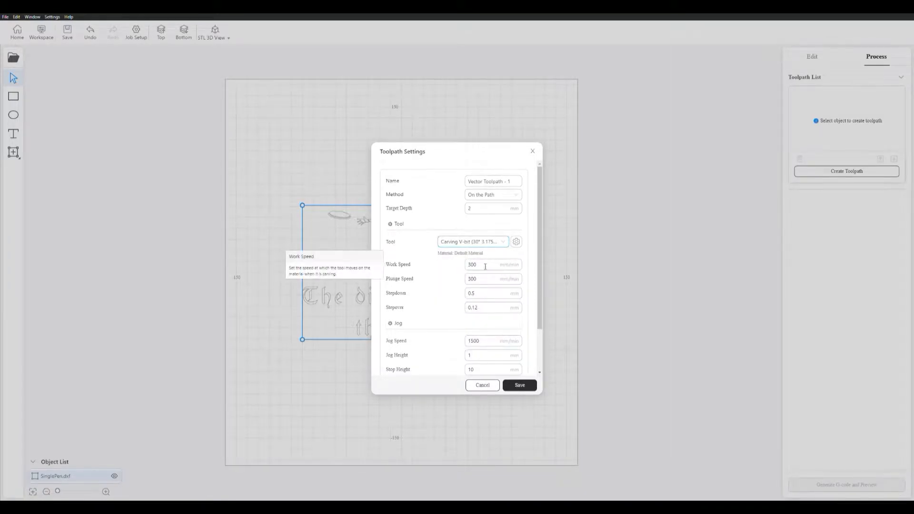
{"action": "double_click", "coordinate": [485, 267]}
{"action": "type", "text": "12"}
{"action": "key", "text": "Tab"}
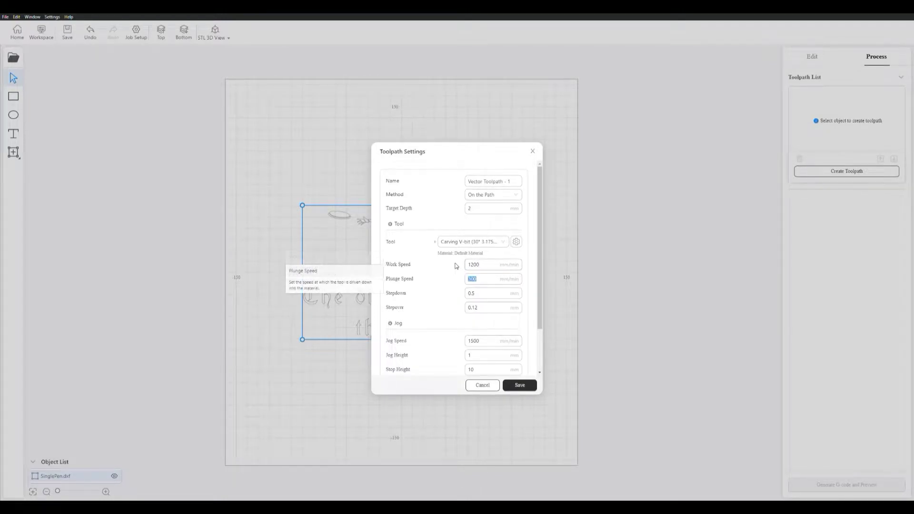
{"action": "type", "text": "1200"}
{"action": "key", "text": "Tab"}
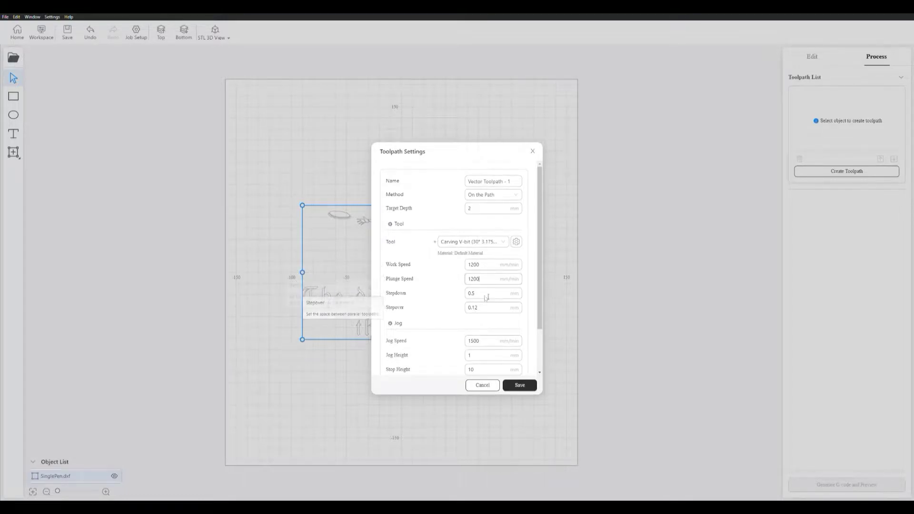
{"action": "left_click", "coordinate": [479, 209]}
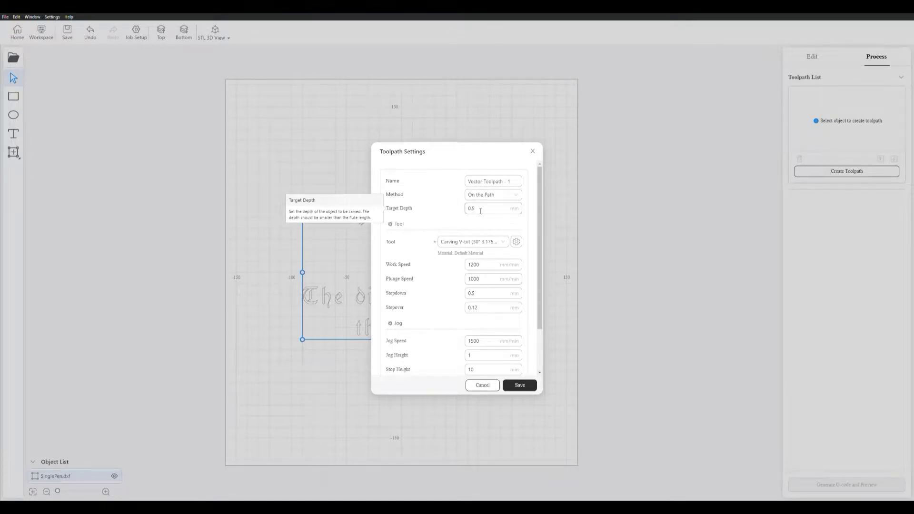
{"action": "scroll", "coordinate": [459, 299], "scroll_direction": "down", "scroll_amount": 1}
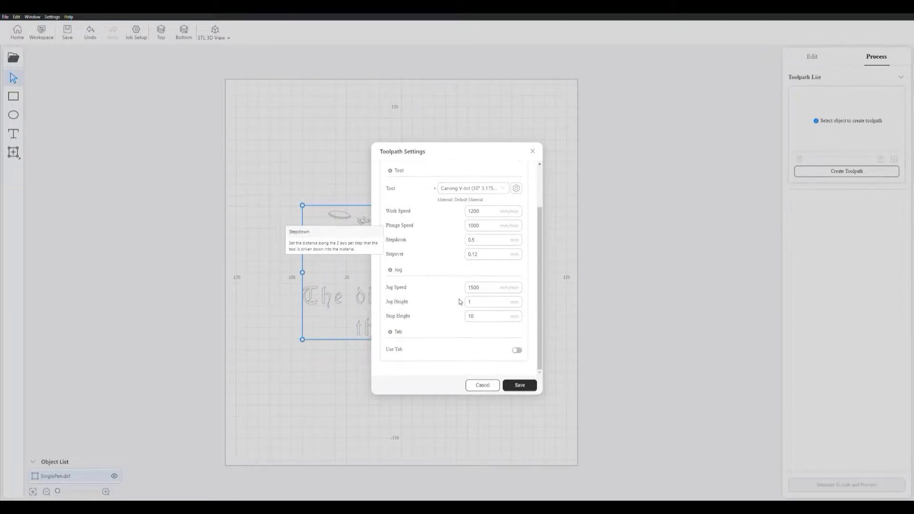
- Save the toolpath, generate and preview its G-code, and export the G-code to a file
{"action": "left_click", "coordinate": [520, 387]}
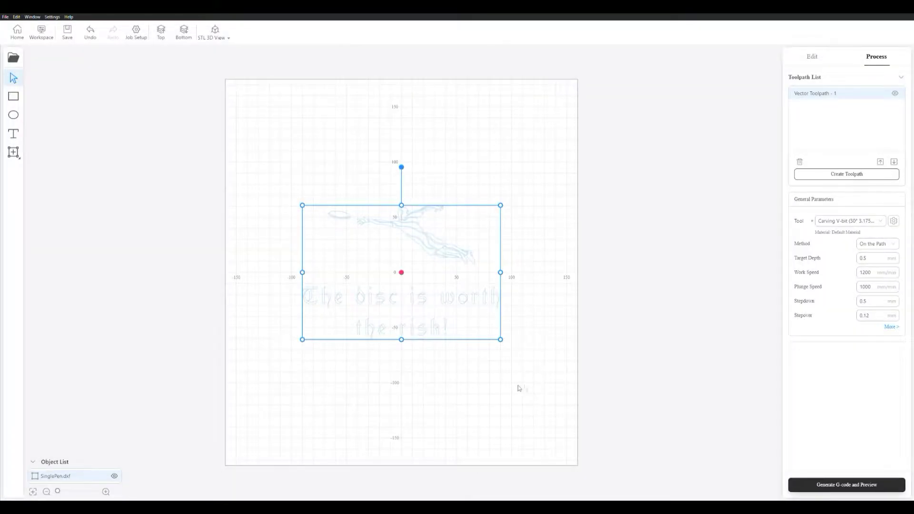
{"action": "left_click", "coordinate": [825, 486]}
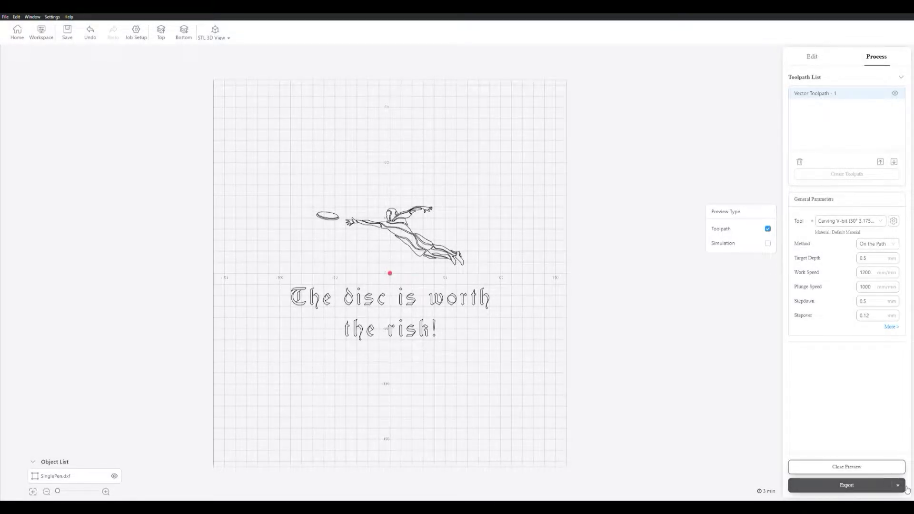
{"action": "left_click", "coordinate": [871, 486]}
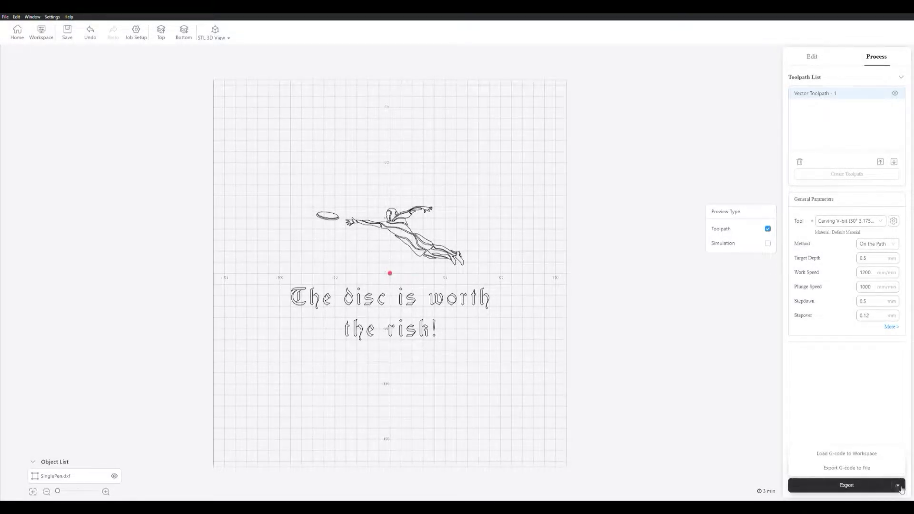
{"action": "left_click", "coordinate": [856, 470]}
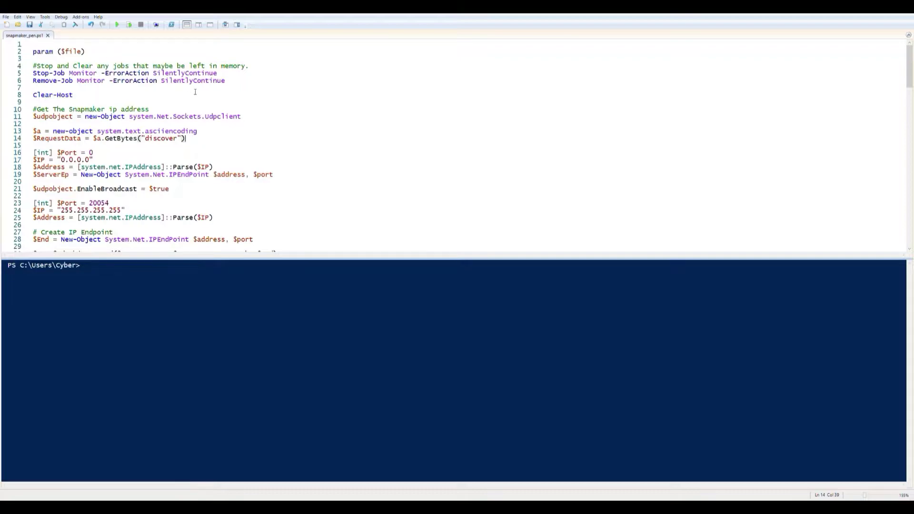
{"action": "left_click", "coordinate": [94, 57]}
{"action": "left_click_drag", "start_coordinate": [268, 82], "coordinate": [32, 74]}
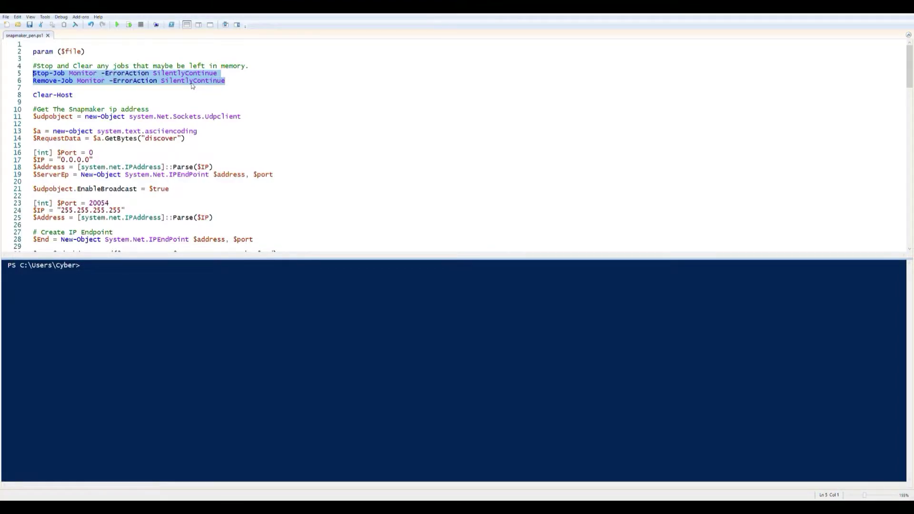
{"action": "left_click", "coordinate": [242, 85]}
{"action": "scroll", "coordinate": [242, 85], "scroll_direction": "down", "scroll_amount": 1}
{"action": "scroll", "coordinate": [188, 133], "scroll_direction": "down", "scroll_amount": 1}
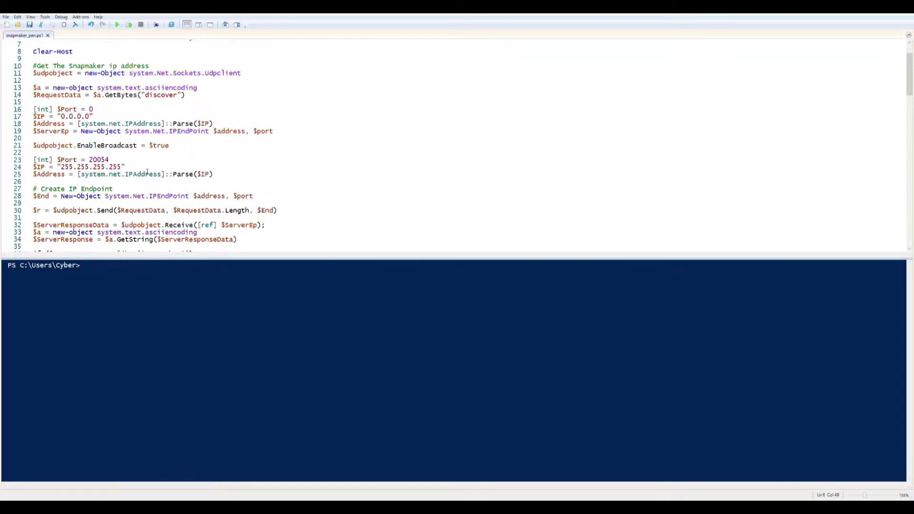
{"action": "scroll", "coordinate": [147, 172], "scroll_direction": "down", "scroll_amount": 1}
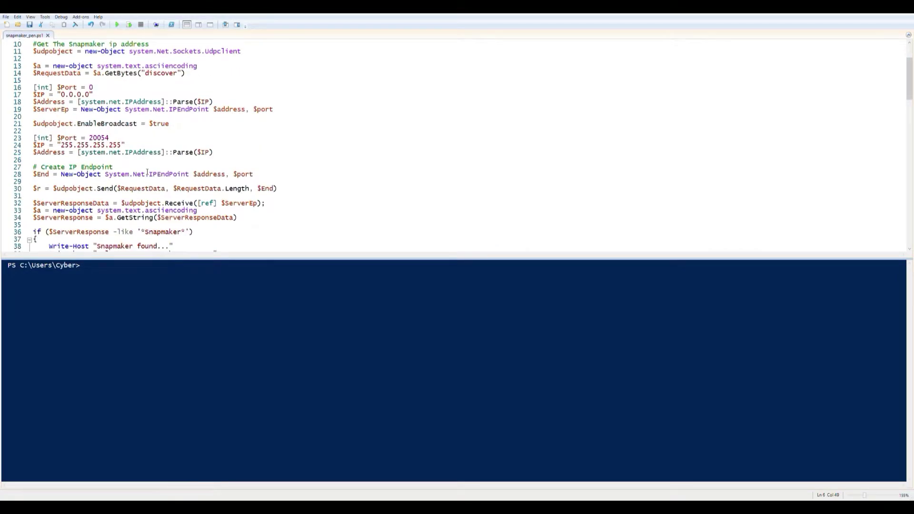
{"action": "scroll", "coordinate": [147, 173], "scroll_direction": "down", "scroll_amount": 2}
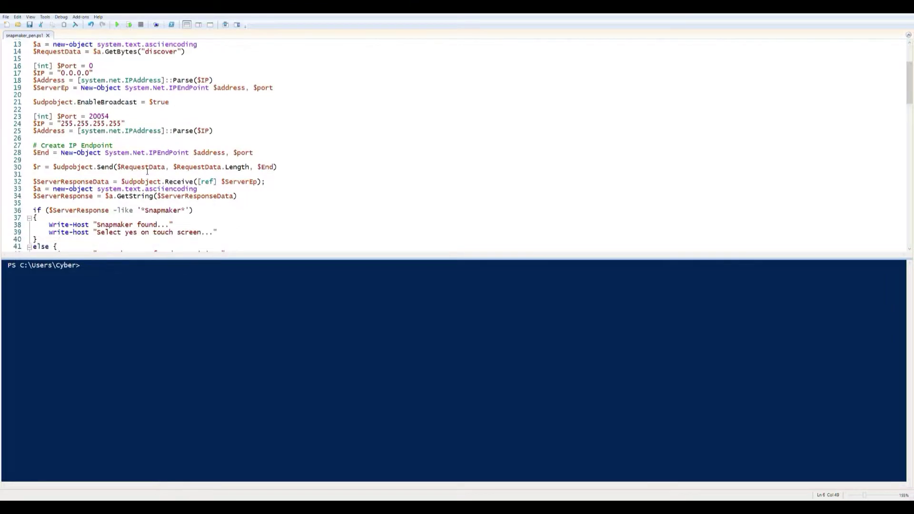
{"action": "left_click_drag", "start_coordinate": [200, 193], "coordinate": [32, 191]}
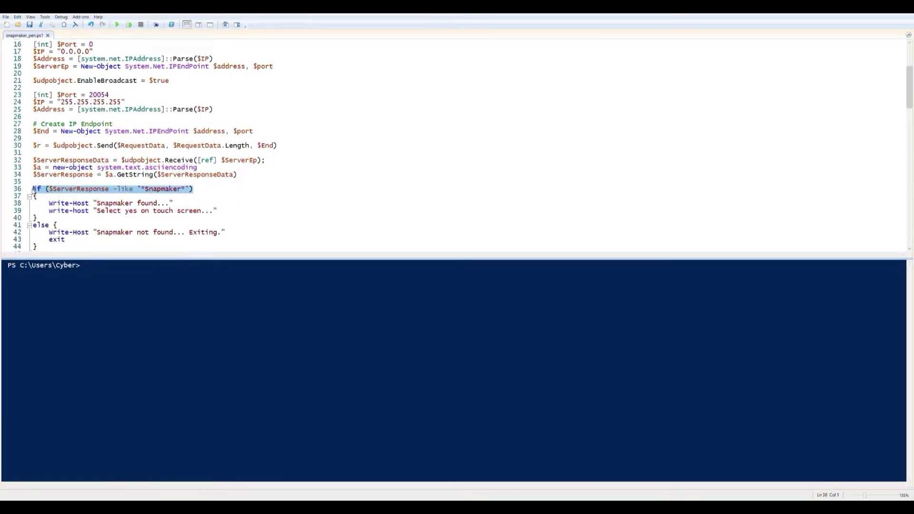
{"action": "left_click", "coordinate": [200, 192]}
{"action": "scroll", "coordinate": [203, 194], "scroll_direction": "down", "scroll_amount": 3}
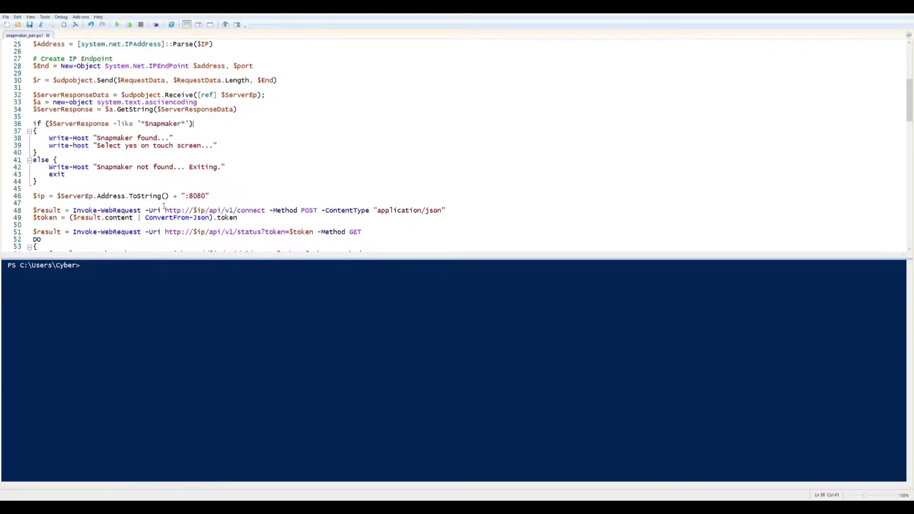
{"action": "scroll", "coordinate": [163, 205], "scroll_direction": "down", "scroll_amount": 1}
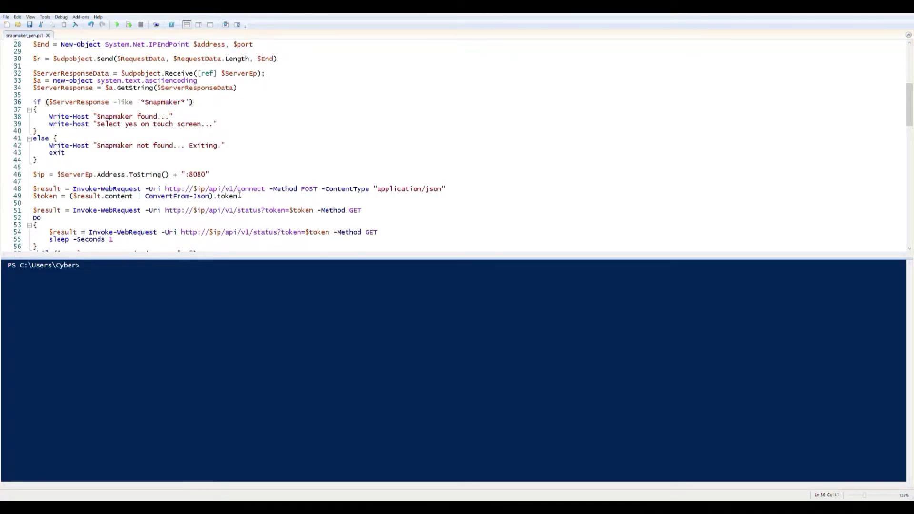
{"action": "scroll", "coordinate": [239, 195], "scroll_direction": "down", "scroll_amount": 1}
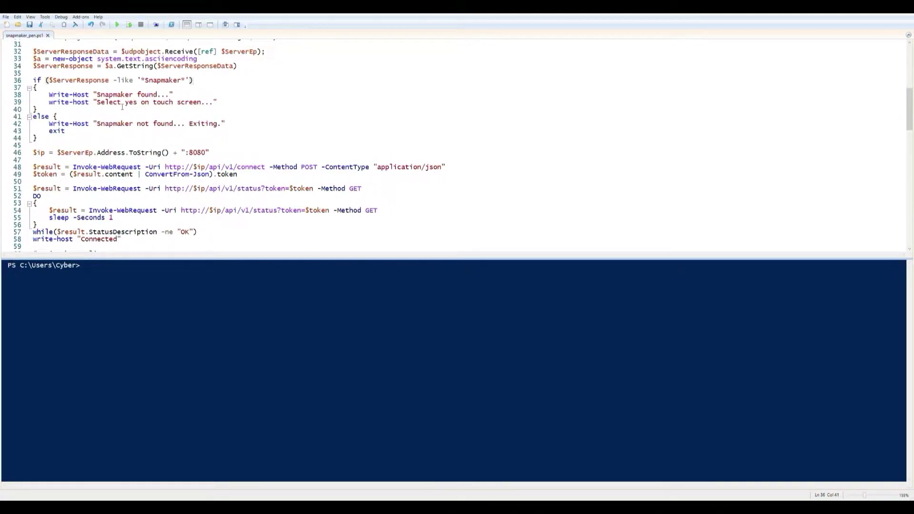
{"action": "scroll", "coordinate": [123, 107], "scroll_direction": "down", "scroll_amount": 5}
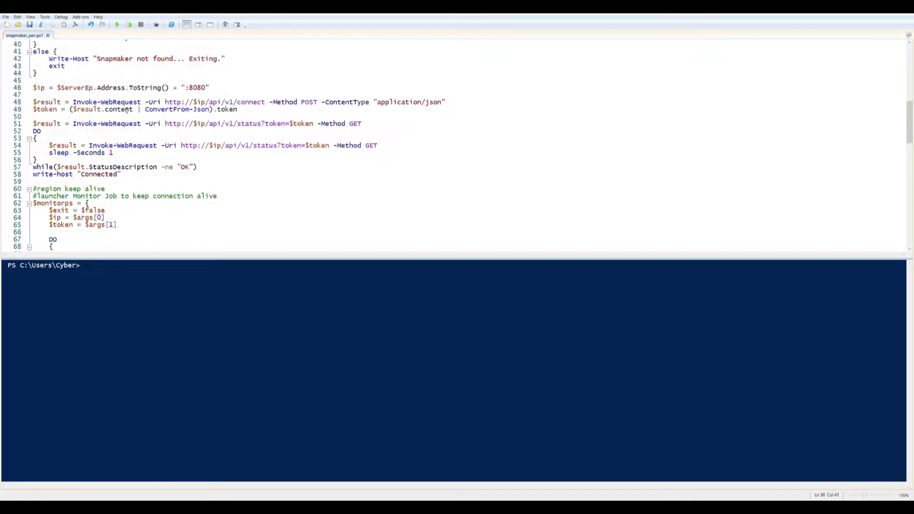
{"action": "scroll", "coordinate": [127, 111], "scroll_direction": "down", "scroll_amount": 2}
{"action": "scroll", "coordinate": [126, 111], "scroll_direction": "down", "scroll_amount": 1}
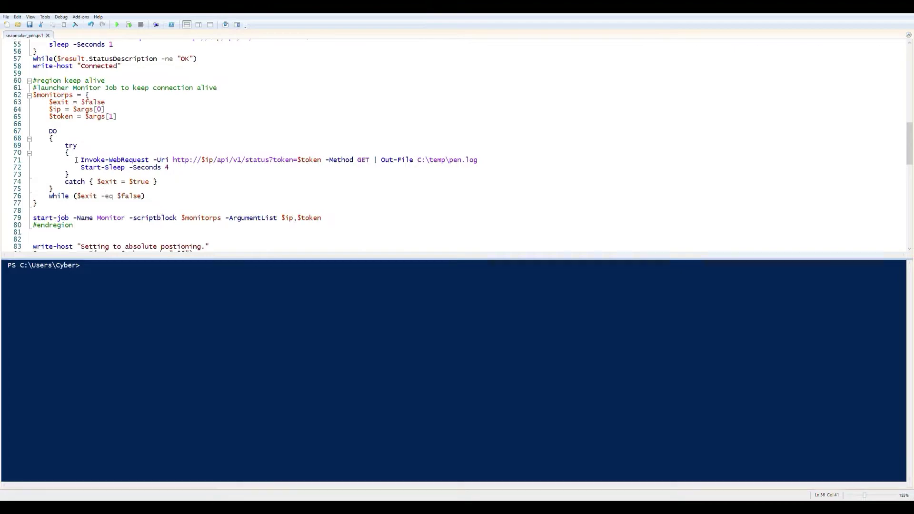
{"action": "double_click", "coordinate": [313, 161]}
{"action": "double_click", "coordinate": [298, 161]}
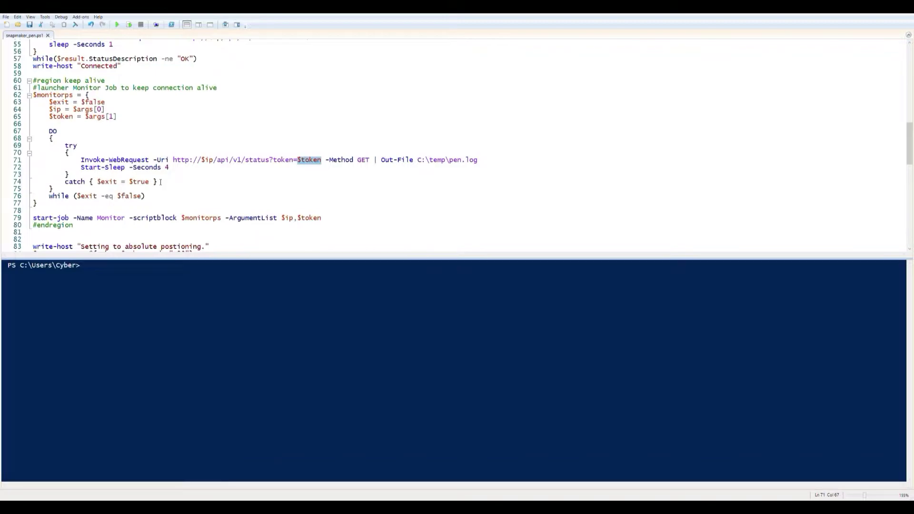
{"action": "scroll", "coordinate": [161, 182], "scroll_direction": "down", "scroll_amount": 1}
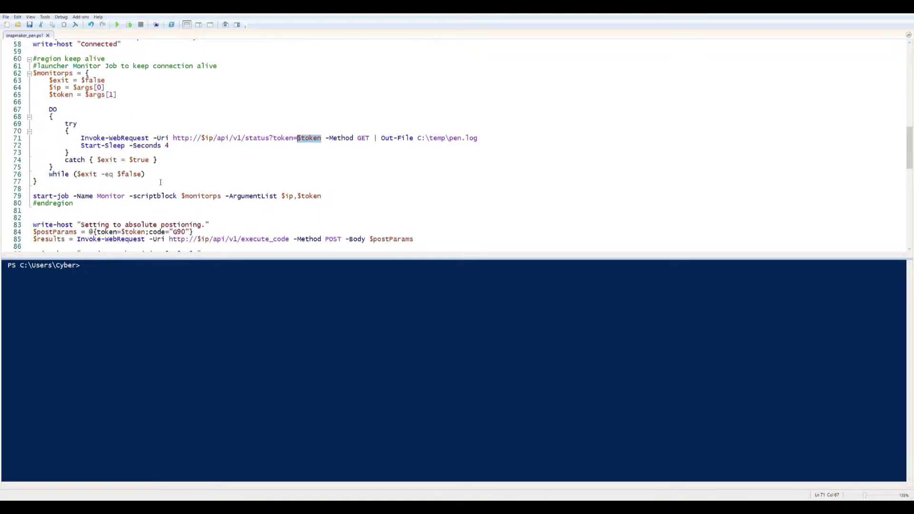
{"action": "double_click", "coordinate": [114, 197]}
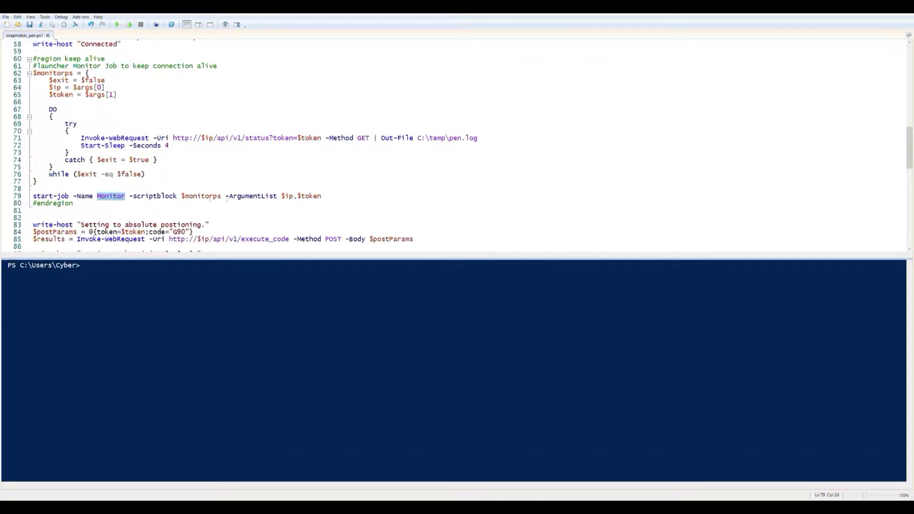
{"action": "left_click", "coordinate": [341, 197]}
{"action": "scroll", "coordinate": [344, 202], "scroll_direction": "down", "scroll_amount": 2}
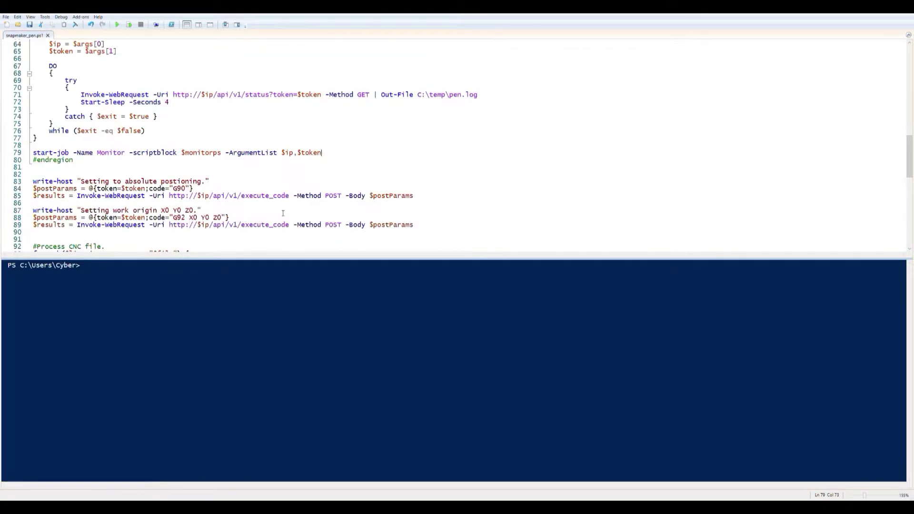
{"action": "scroll", "coordinate": [282, 213], "scroll_direction": "down", "scroll_amount": 4}
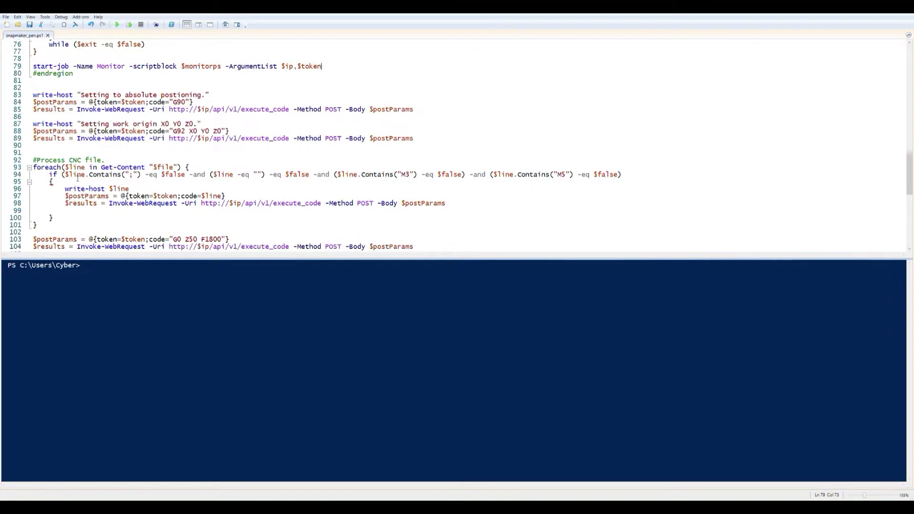
{"action": "left_click_drag", "start_coordinate": [135, 177], "coordinate": [130, 176]}
{"action": "double_click", "coordinate": [412, 176]}
{"action": "double_click", "coordinate": [561, 175]}
{"action": "left_click_drag", "start_coordinate": [227, 196], "coordinate": [122, 189]}
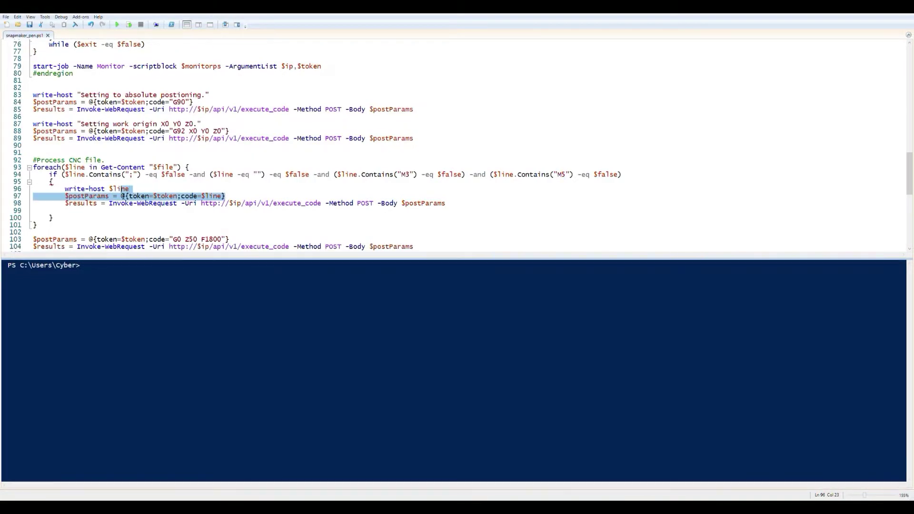
{"action": "left_click", "coordinate": [126, 205]}
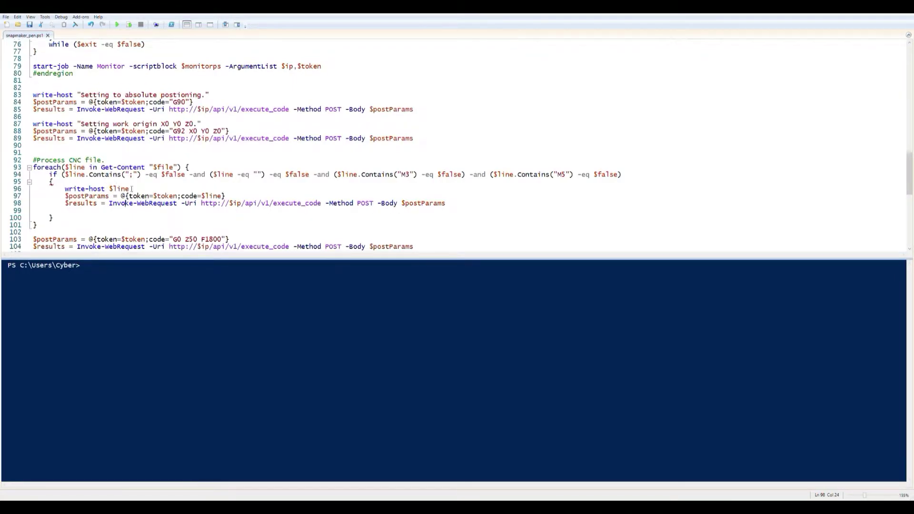
{"action": "scroll", "coordinate": [108, 196], "scroll_direction": "down", "scroll_amount": 2}
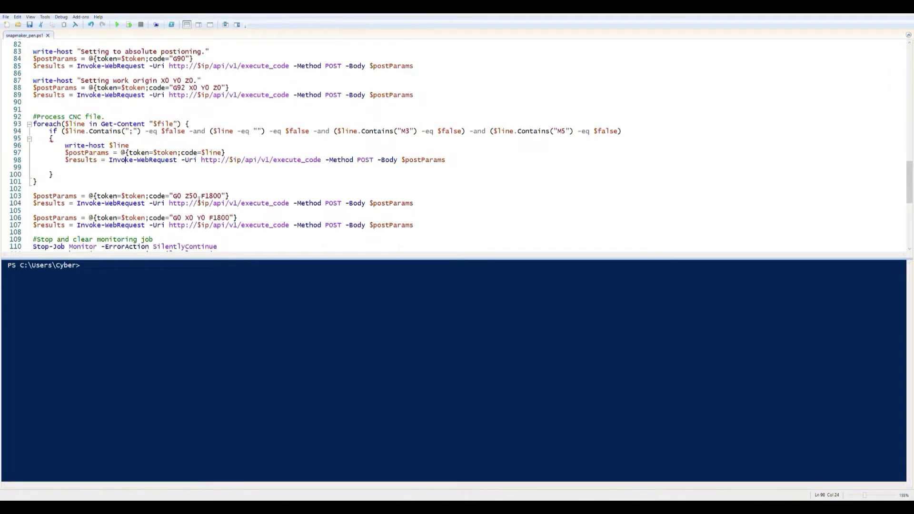
- Highlight the Z50 pen-lift height and the Stop-Job/Remove-Job lines on 110–111 of the script
{"action": "left_click_drag", "start_coordinate": [198, 196], "coordinate": [189, 197]}
{"action": "scroll", "coordinate": [190, 197], "scroll_direction": "down", "scroll_amount": 1}
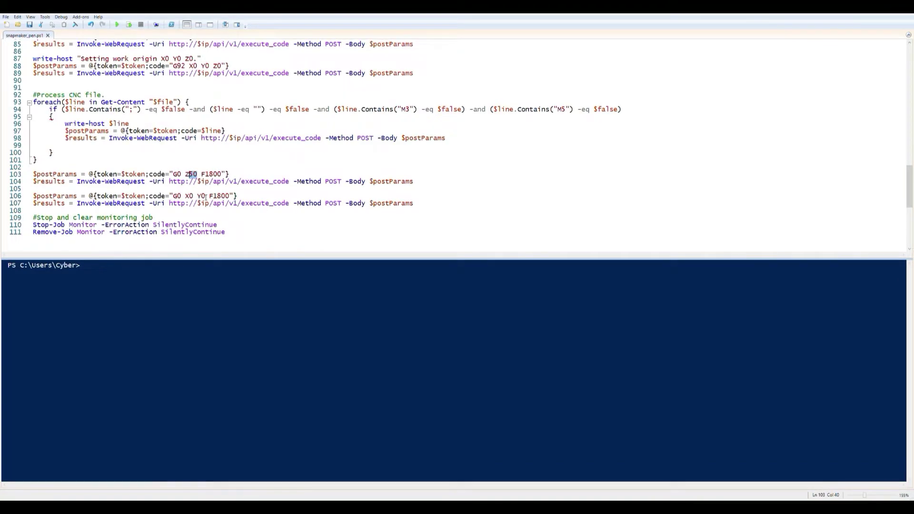
{"action": "left_click_drag", "start_coordinate": [231, 235], "coordinate": [33, 225]}
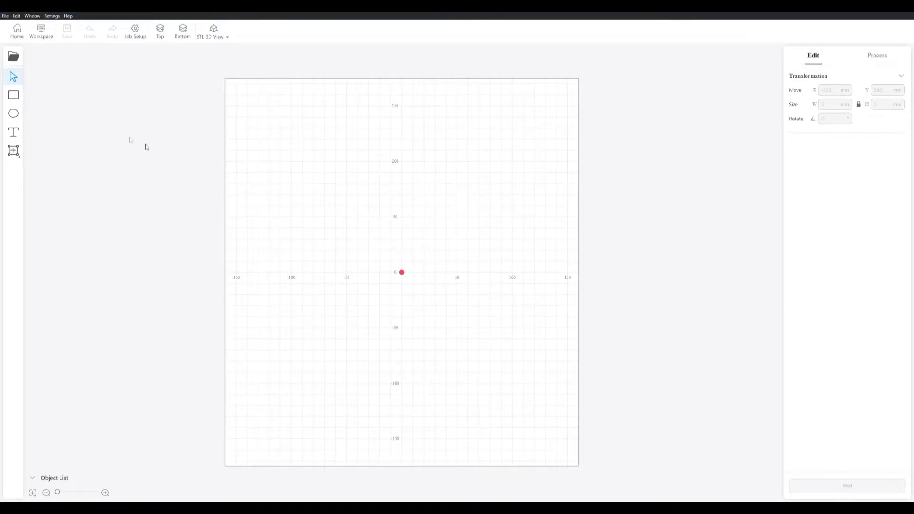
- Draw a large circle near the origin and a small circle inside it with the Ellipse tool
{"action": "left_click", "coordinate": [15, 114]}
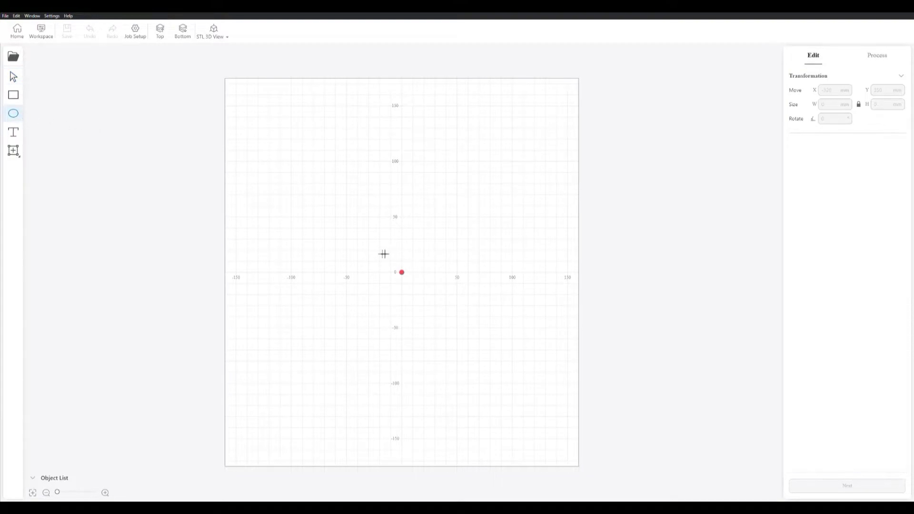
{"action": "left_click_drag", "start_coordinate": [382, 255], "coordinate": [433, 306]}
{"action": "left_click_drag", "start_coordinate": [353, 230], "coordinate": [374, 247]}
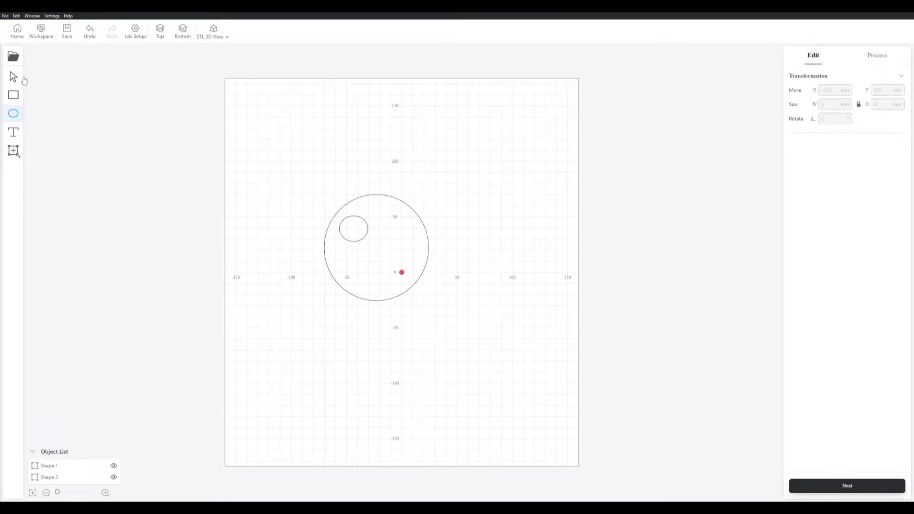
- Enlarge the small circle slightly and move it to the centre of the large one
{"action": "left_click", "coordinate": [13, 77]}
{"action": "left_click", "coordinate": [365, 239]}
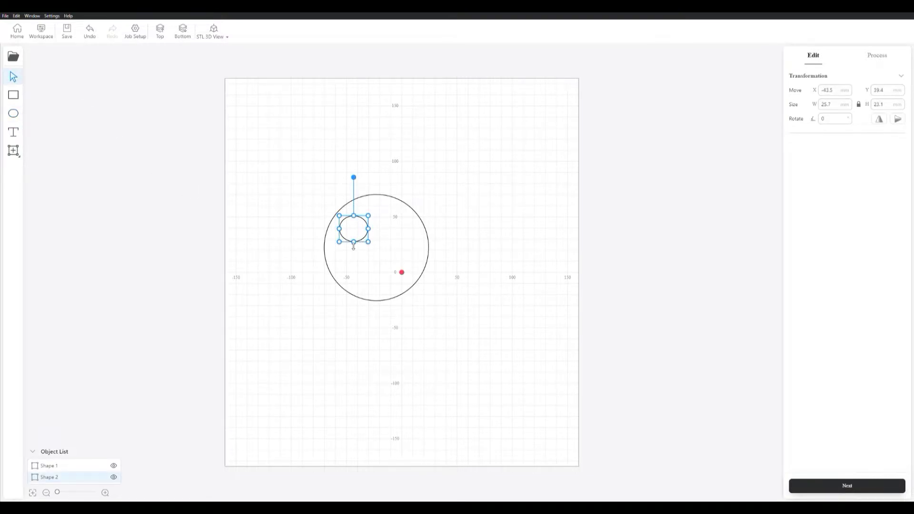
{"action": "left_click_drag", "start_coordinate": [355, 251], "coordinate": [355, 251]}
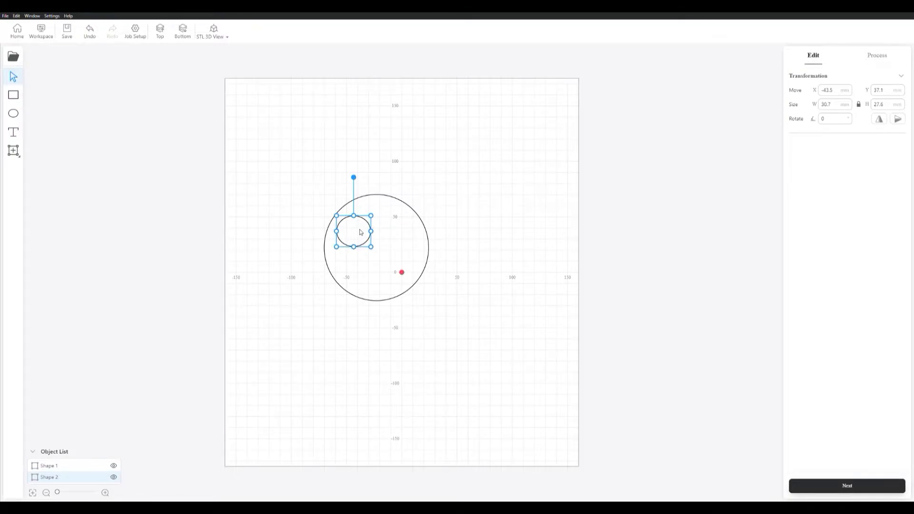
{"action": "left_click_drag", "start_coordinate": [363, 223], "coordinate": [388, 243]}
{"action": "left_click", "coordinate": [448, 257]}
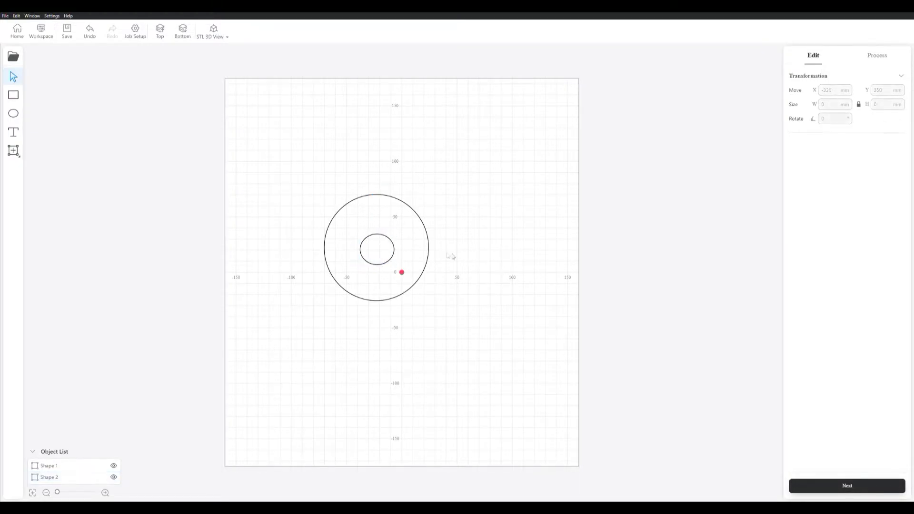
- Select both circles and save a new Fill toolpath for them
{"action": "left_click", "coordinate": [394, 248]}
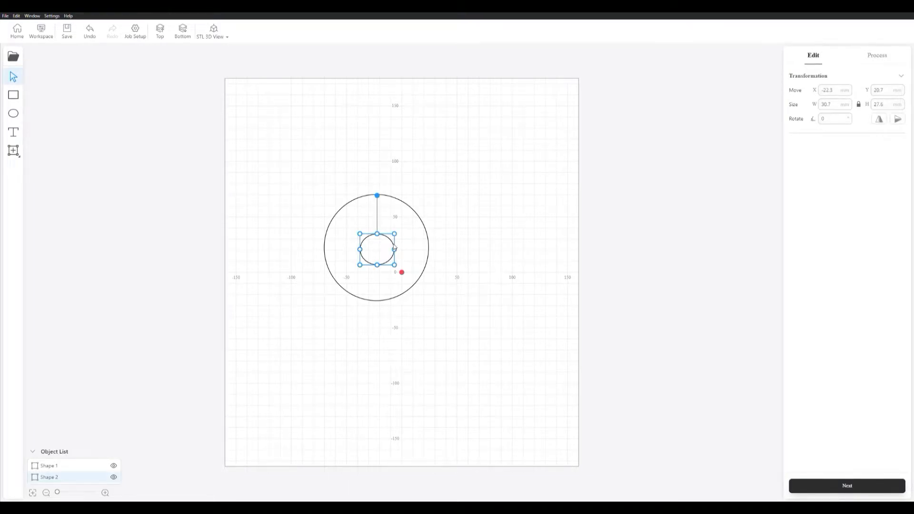
{"action": "left_click", "coordinate": [418, 217], "text": "shift"}
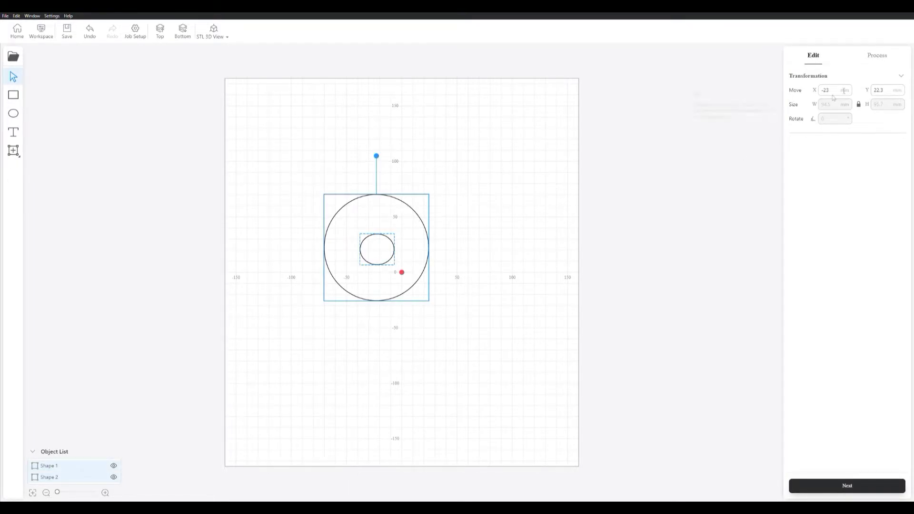
{"action": "left_click", "coordinate": [876, 60]}
{"action": "left_click", "coordinate": [852, 169]}
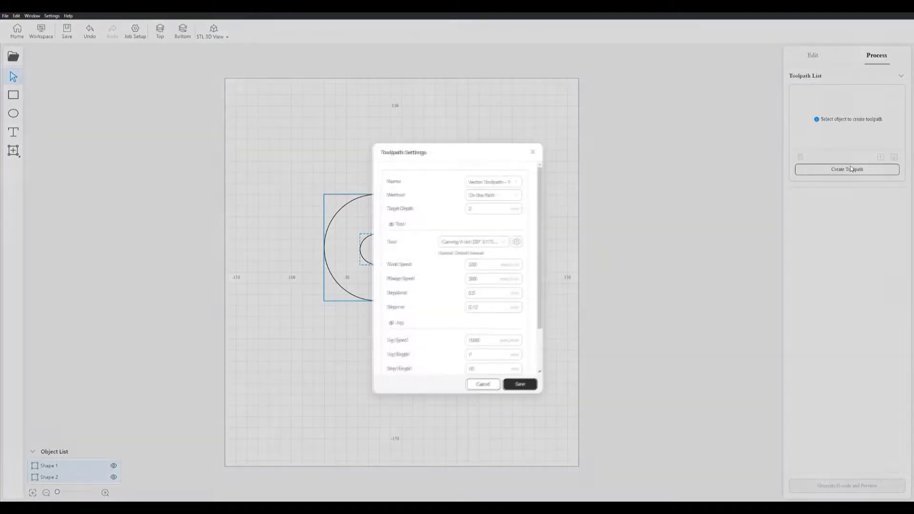
{"action": "left_click", "coordinate": [493, 200]}
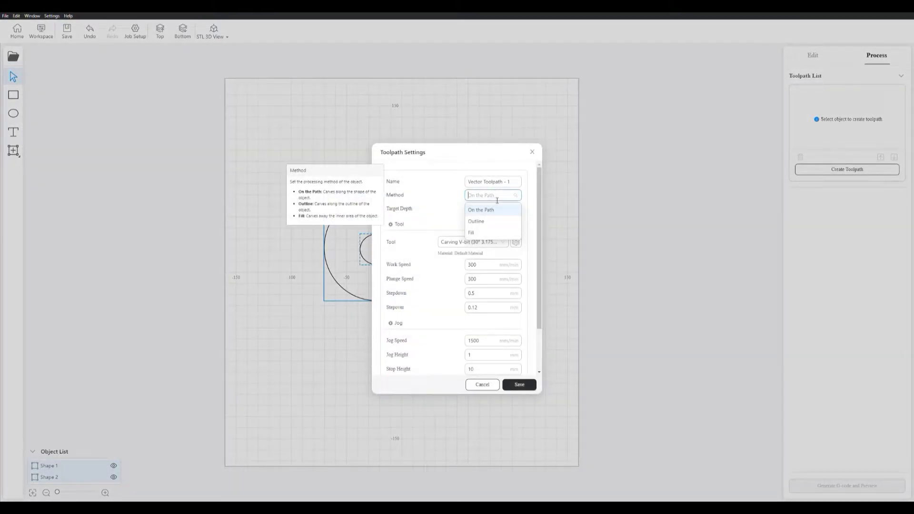
{"action": "left_click", "coordinate": [484, 235]}
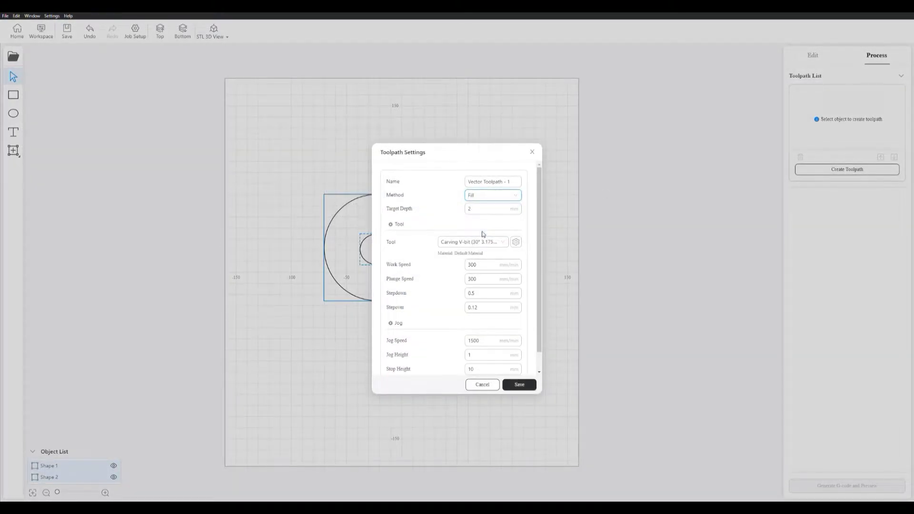
{"action": "left_click", "coordinate": [530, 386]}
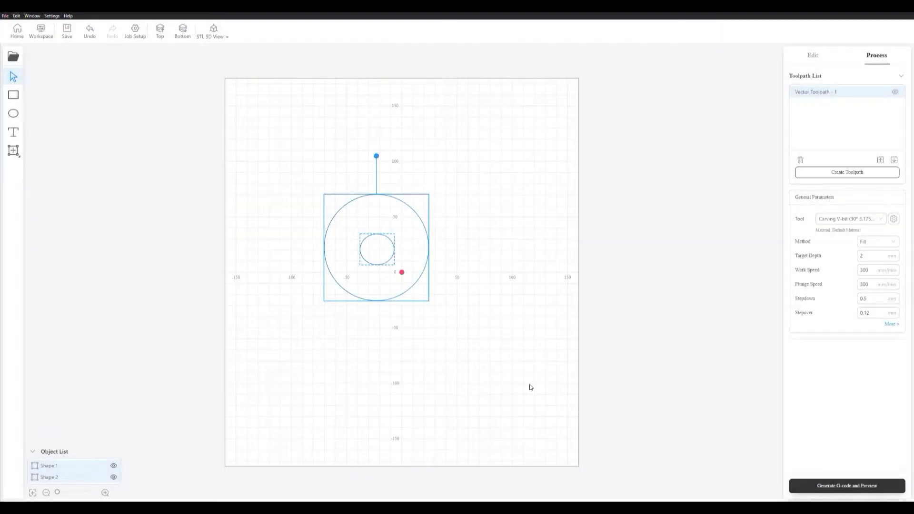
- Generate the G-code preview and inspect the carving simulation from a tilted 3D view
{"action": "left_click", "coordinate": [864, 487]}
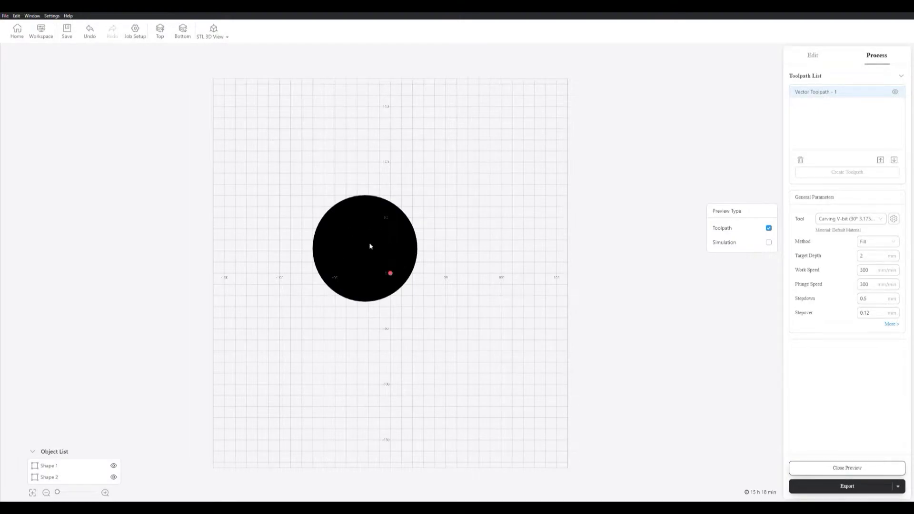
{"action": "left_click", "coordinate": [768, 242]}
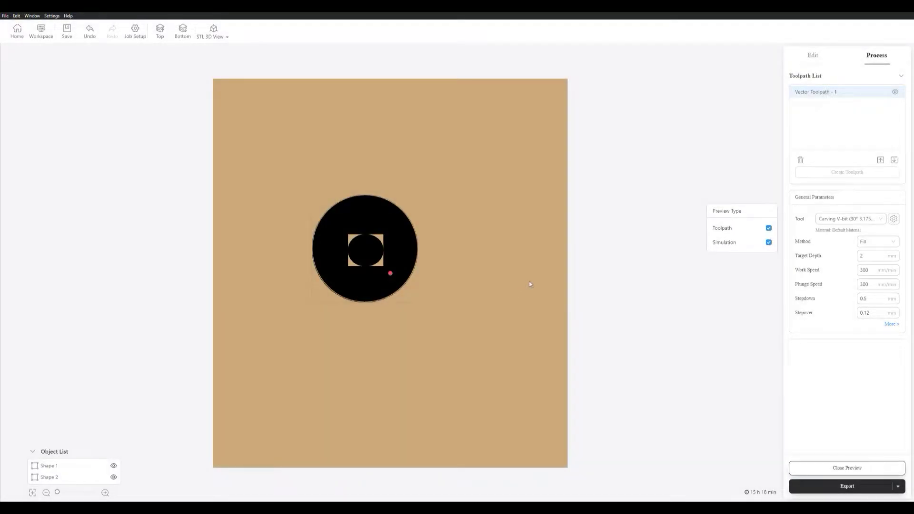
{"action": "left_click_drag", "start_coordinate": [509, 287], "coordinate": [452, 270]}
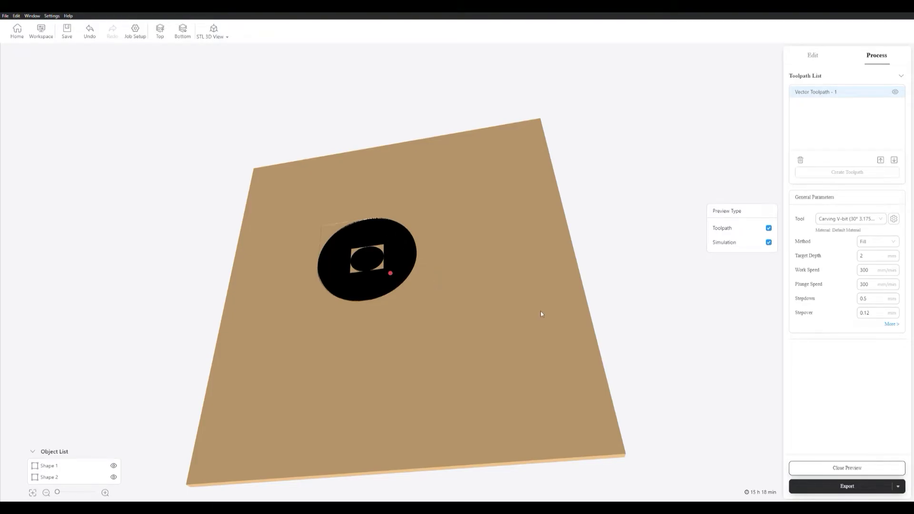
{"action": "left_click_drag", "start_coordinate": [541, 312], "coordinate": [550, 334]}
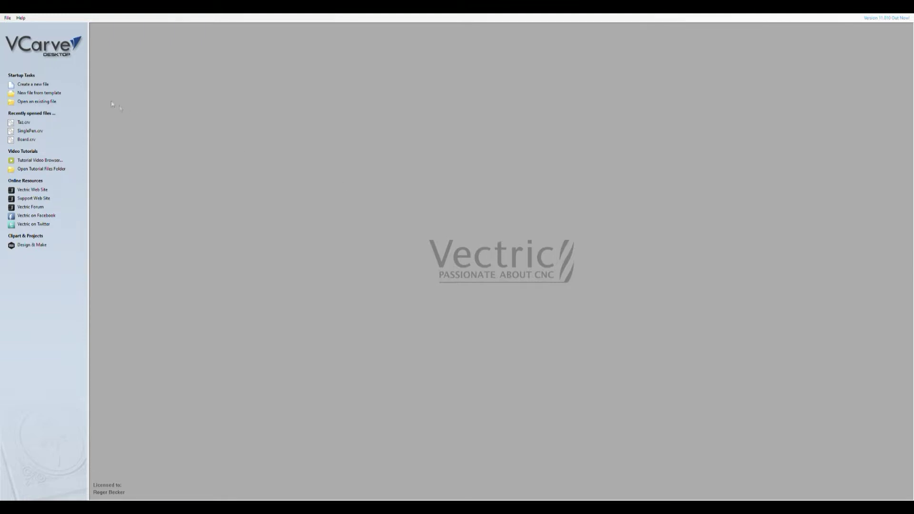
- Start a new 200 x 200 mm job and draw a 76 mm circle near the centre
{"action": "left_click", "coordinate": [45, 87]}
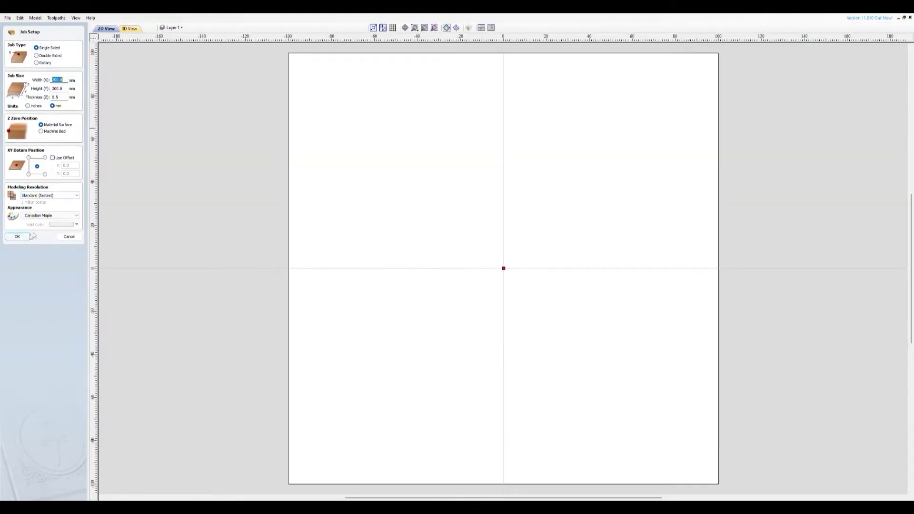
{"action": "left_click", "coordinate": [17, 237]}
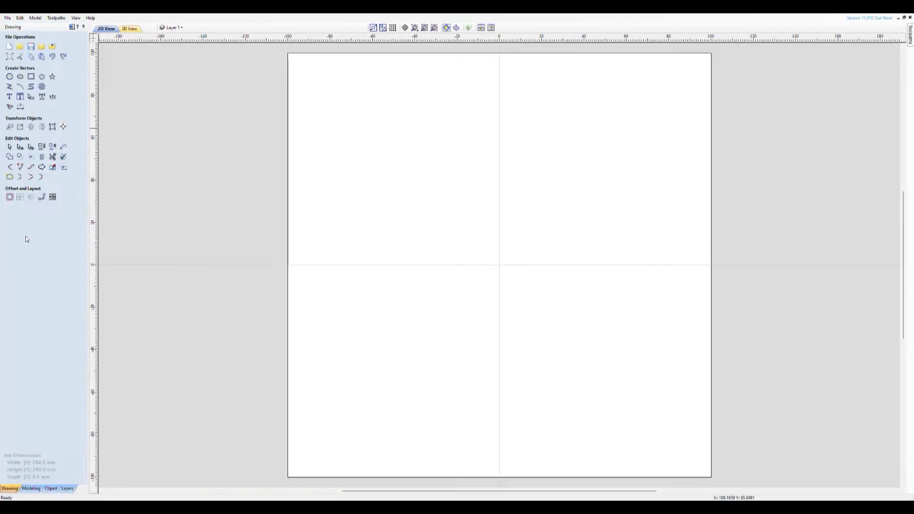
{"action": "left_click", "coordinate": [10, 77]}
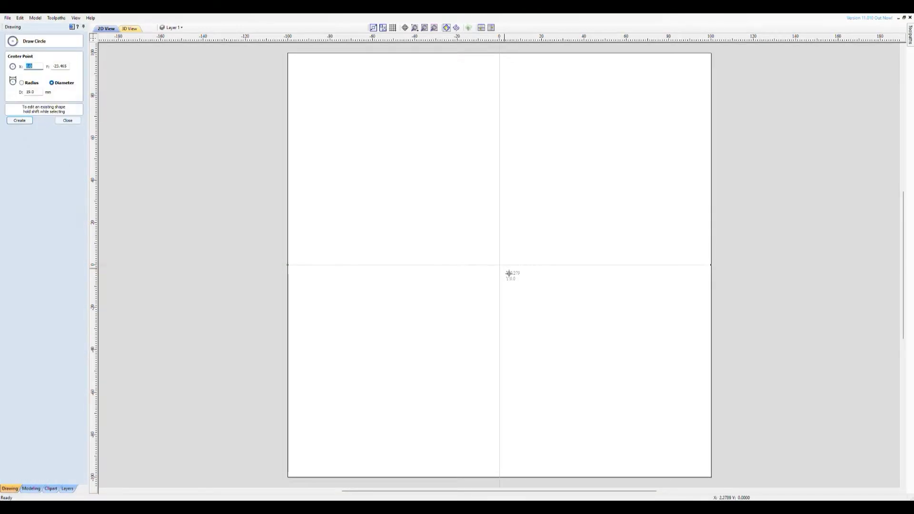
{"action": "left_click", "coordinate": [492, 261]}
{"action": "left_click", "coordinate": [552, 323]}
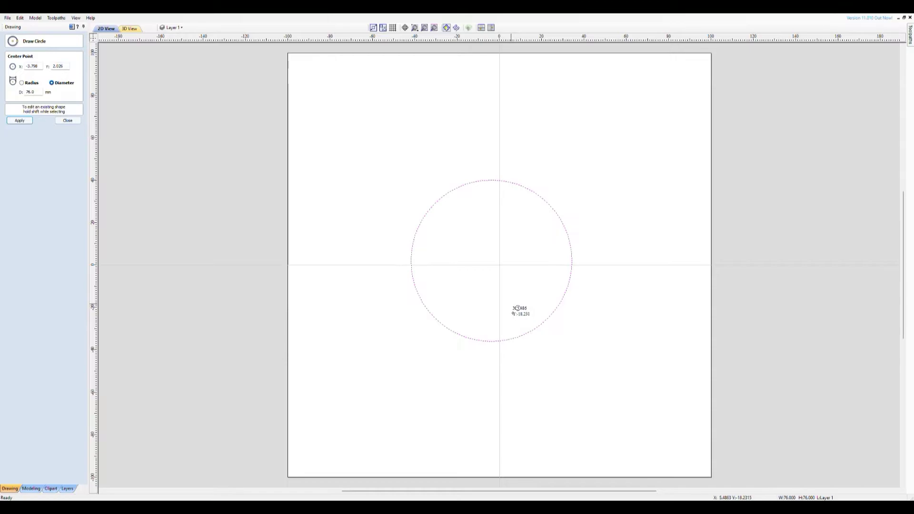
{"action": "left_click", "coordinate": [65, 121]}
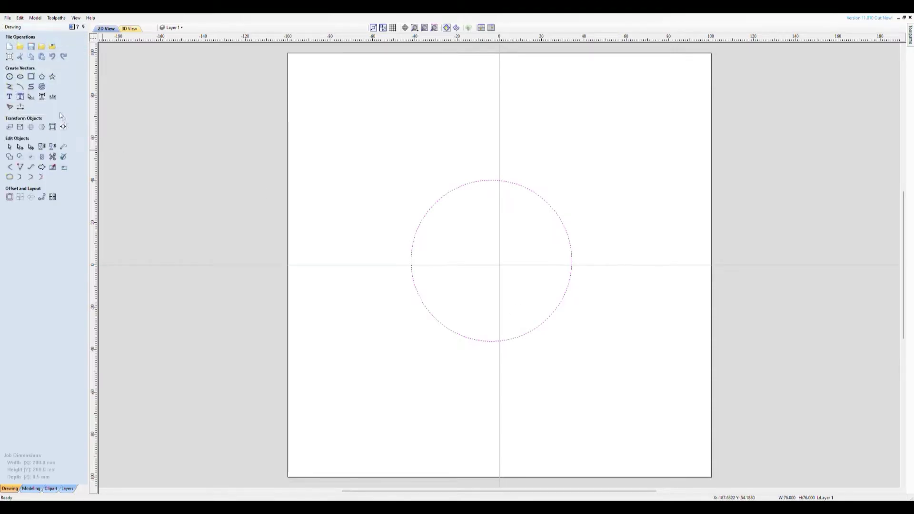
- Draw a 23.075 mm circle inside the big one and select both circles
{"action": "left_click", "coordinate": [10, 77]}
{"action": "left_click", "coordinate": [484, 254]}
{"action": "left_click", "coordinate": [500, 278]}
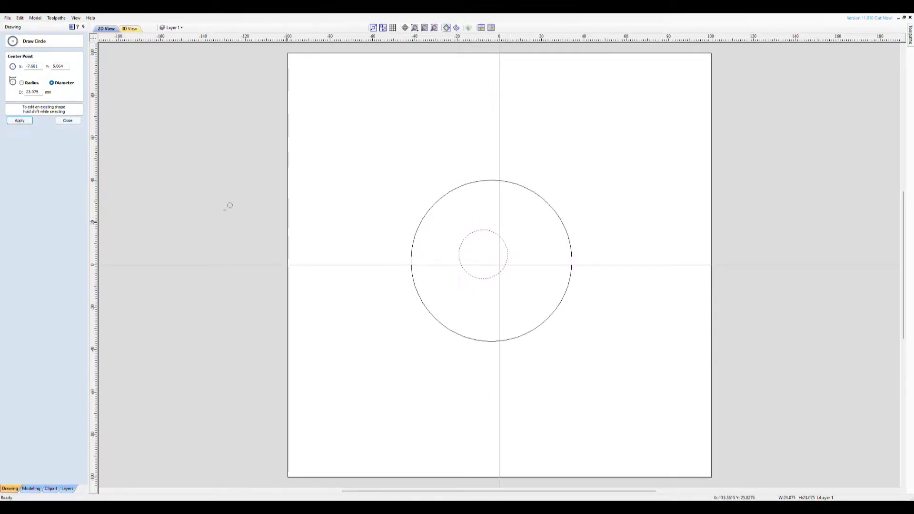
{"action": "left_click", "coordinate": [69, 121]}
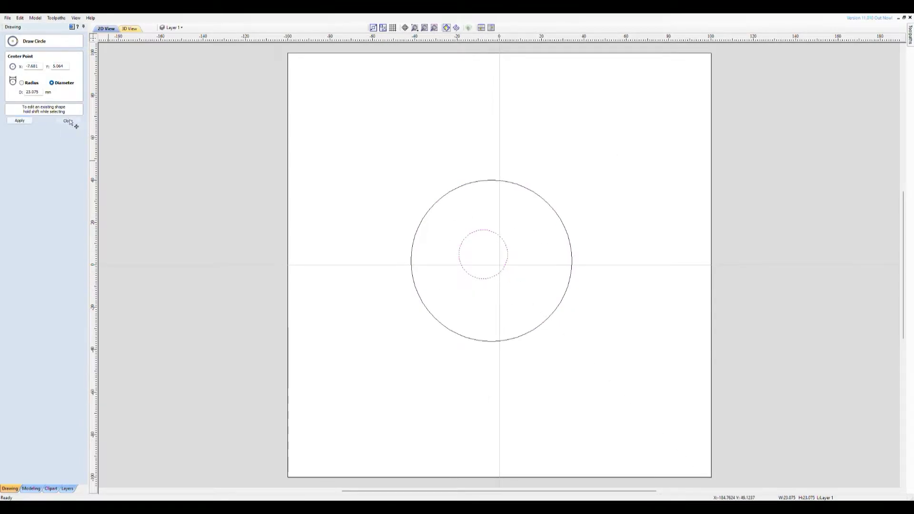
{"action": "left_click", "coordinate": [414, 221], "text": "shift"}
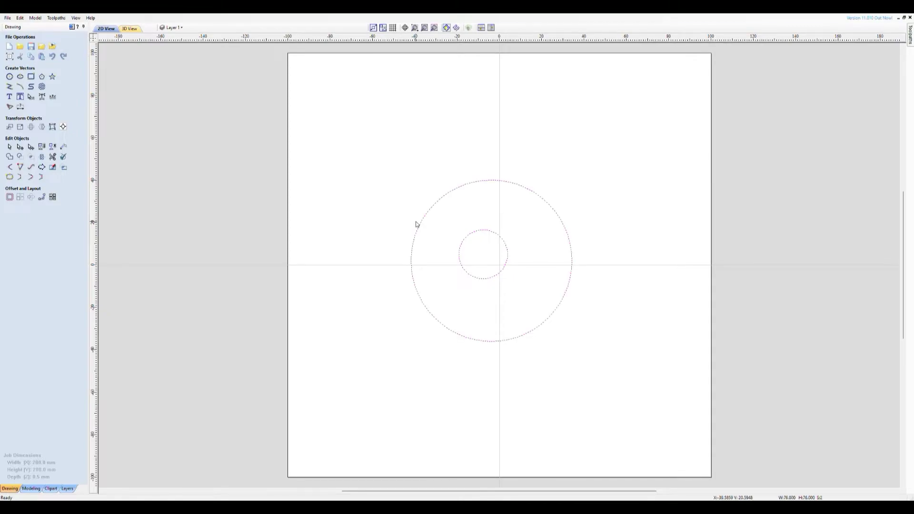
{"action": "left_click", "coordinate": [905, 28]}
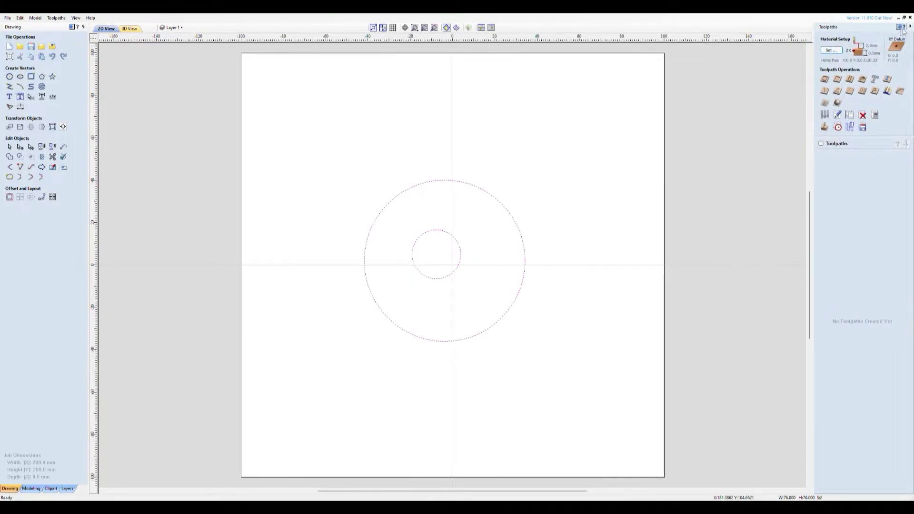
- Calculate a pocket toolpath for the ring between the circles and close its preview
{"action": "left_click", "coordinate": [837, 80]}
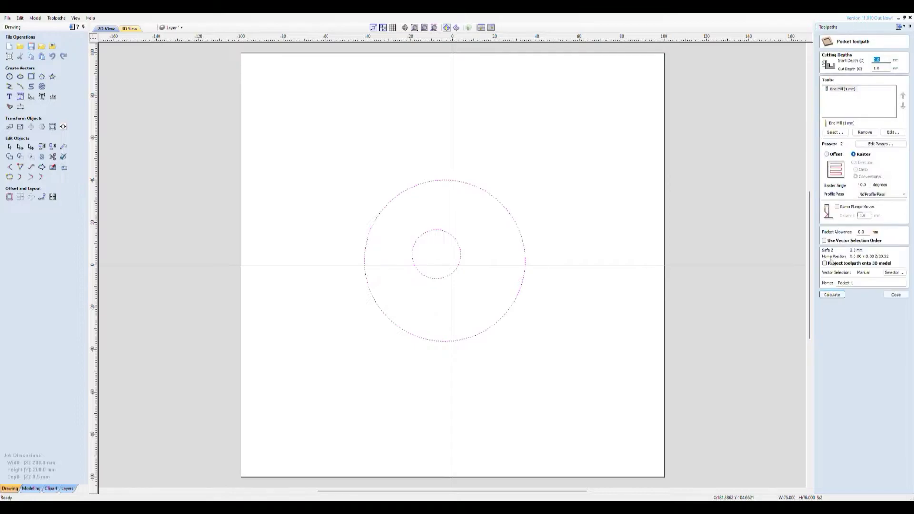
{"action": "left_click", "coordinate": [831, 294]}
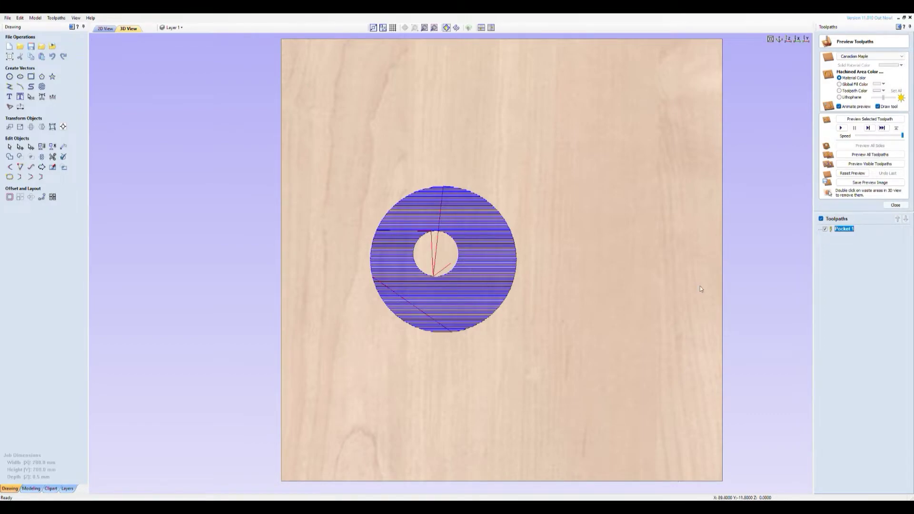
{"action": "left_click", "coordinate": [895, 206]}
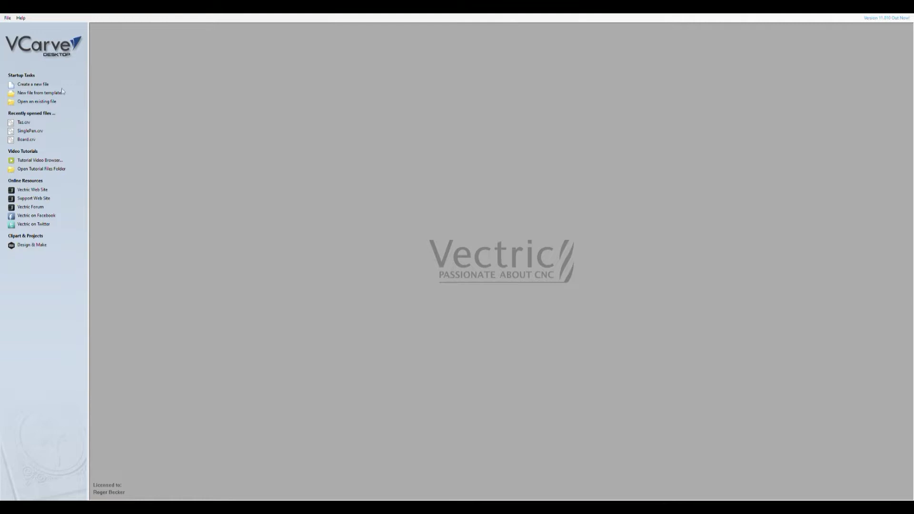
- Open Taz.crv, pin the Toolpaths list beside it, and hide every toolpath preview
{"action": "left_click", "coordinate": [30, 123]}
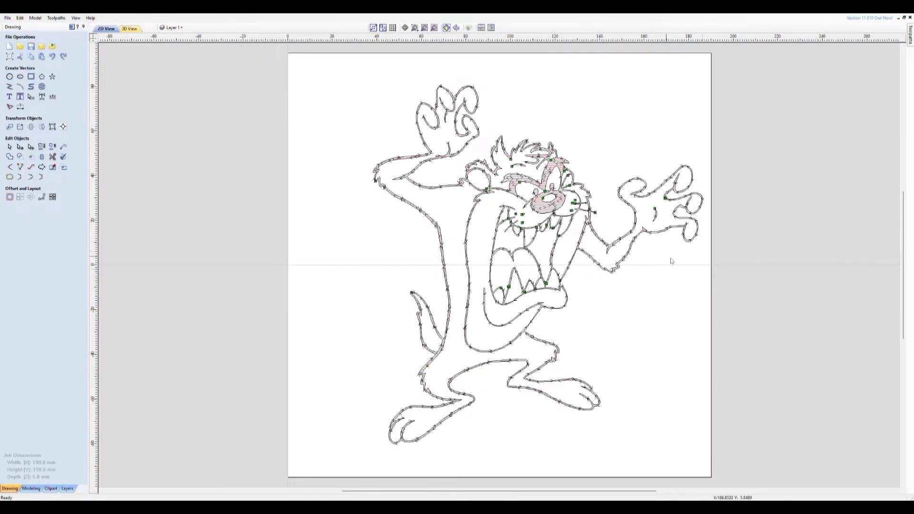
{"action": "mouse_move", "coordinate": [910, 43]}
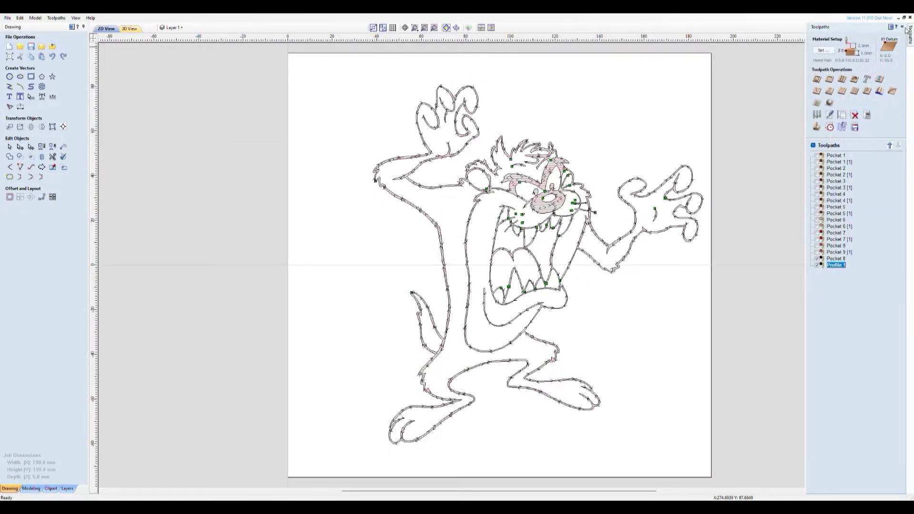
{"action": "left_click", "coordinate": [903, 27]}
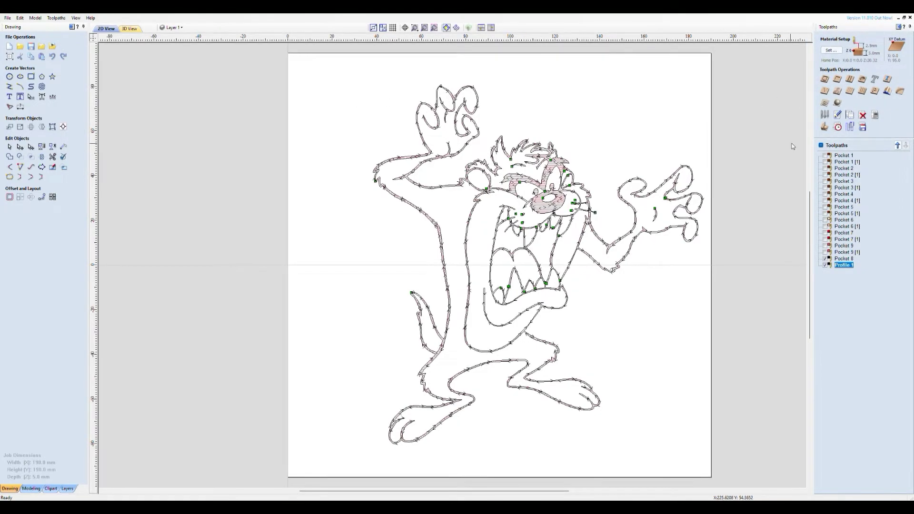
{"action": "left_click", "coordinate": [821, 145]}
{"action": "left_click", "coordinate": [821, 145]}
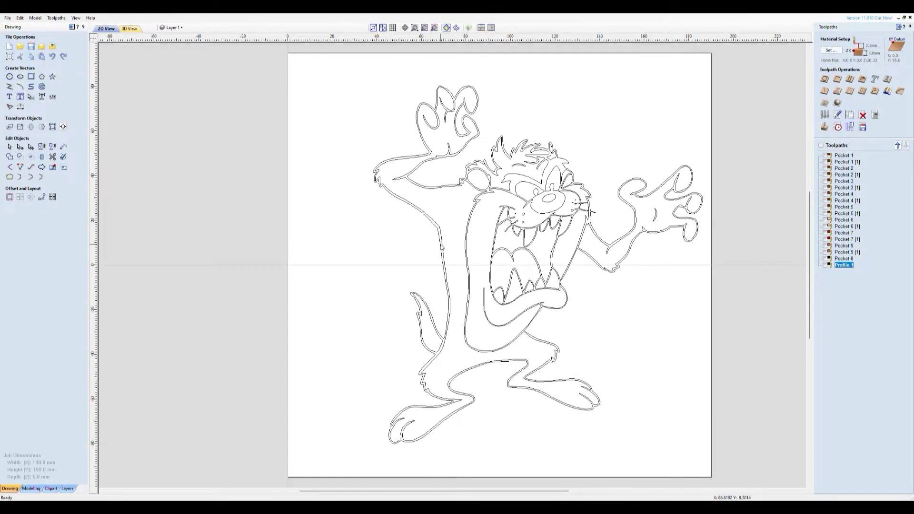
{"action": "scroll", "coordinate": [452, 245], "scroll_direction": "down", "scroll_amount": 3}
{"action": "scroll", "coordinate": [441, 244], "scroll_direction": "up", "scroll_amount": 6}
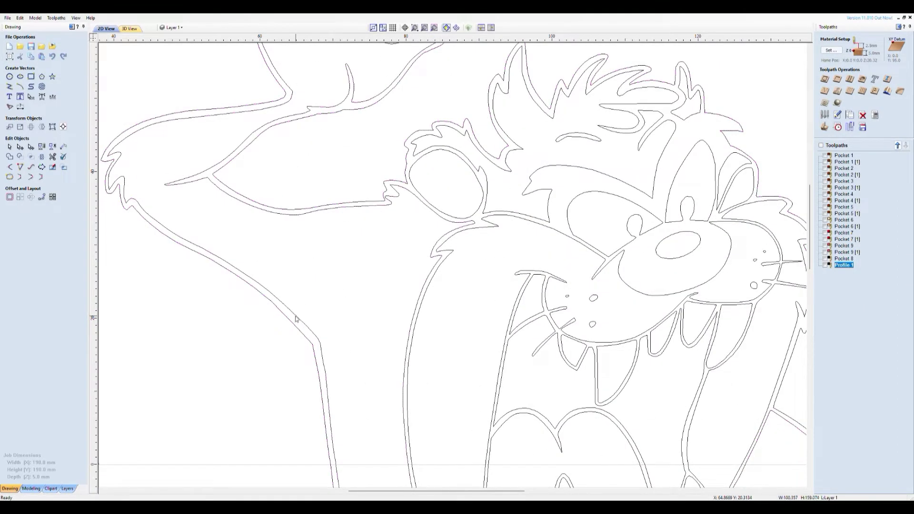
{"action": "middle_click_drag", "start_coordinate": [317, 316], "coordinate": [417, 238]}
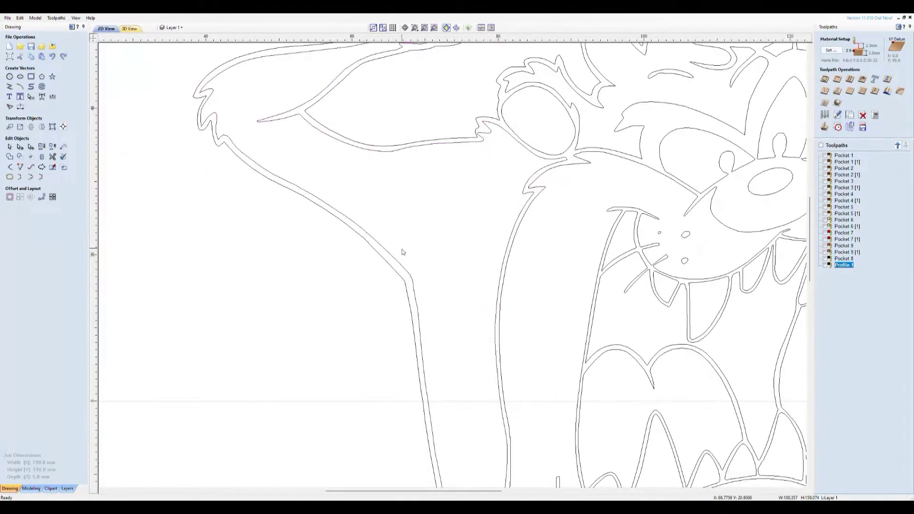
{"action": "left_click", "coordinate": [391, 268]}
{"action": "left_click", "coordinate": [392, 264]}
{"action": "scroll", "coordinate": [408, 231], "scroll_direction": "down", "scroll_amount": 3}
{"action": "scroll", "coordinate": [405, 236], "scroll_direction": "down", "scroll_amount": 1}
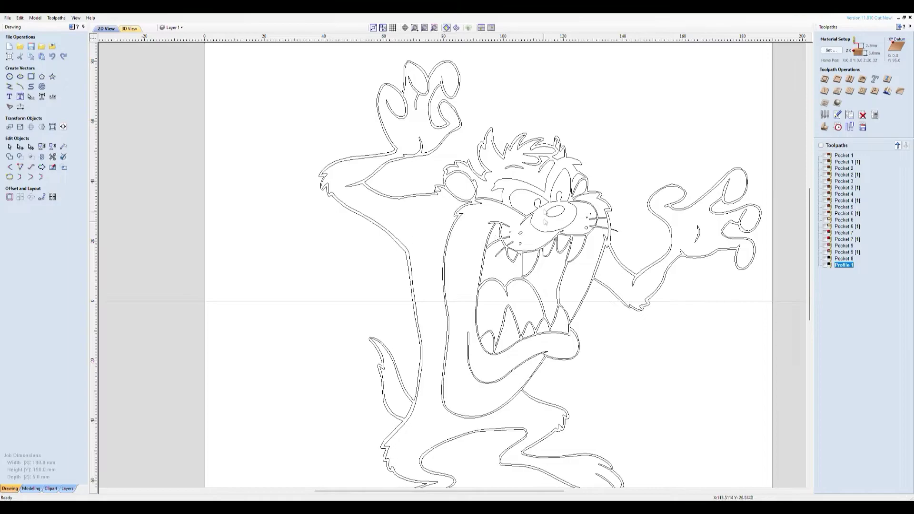
- Show previews for Pocket 1, 1 [1], 2, 2 [1], 3 [1], 4 [1], 5 and 5 [1]
{"action": "scroll", "coordinate": [676, 350], "scroll_direction": "down", "scroll_amount": 1}
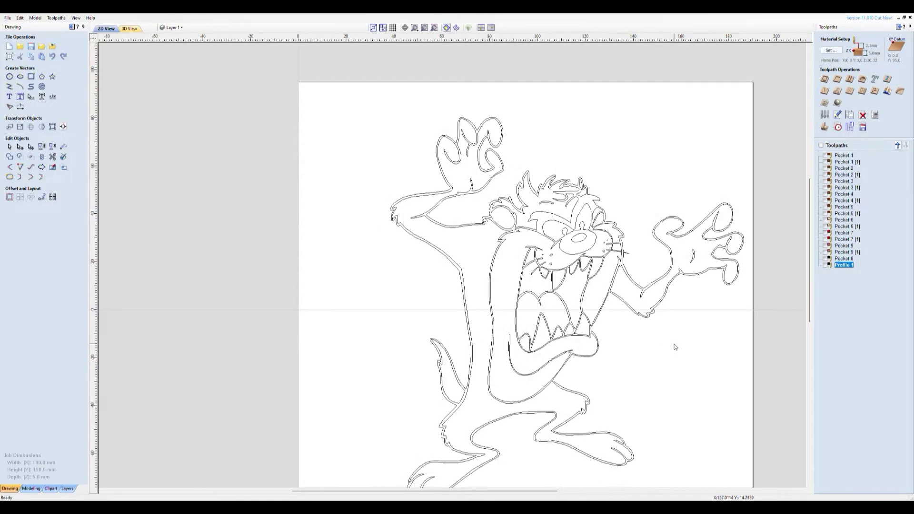
{"action": "left_click", "coordinate": [827, 156]}
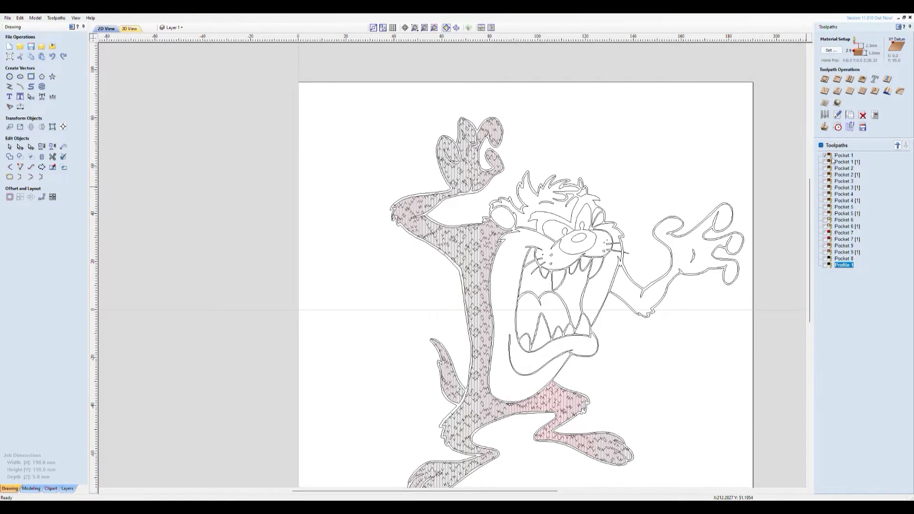
{"action": "left_click", "coordinate": [826, 163]}
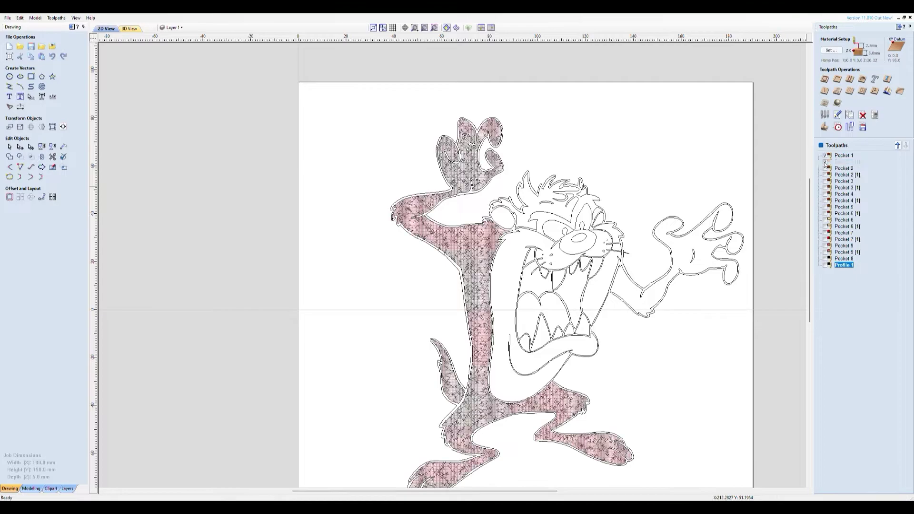
{"action": "left_click", "coordinate": [826, 169]}
{"action": "left_click", "coordinate": [826, 175]}
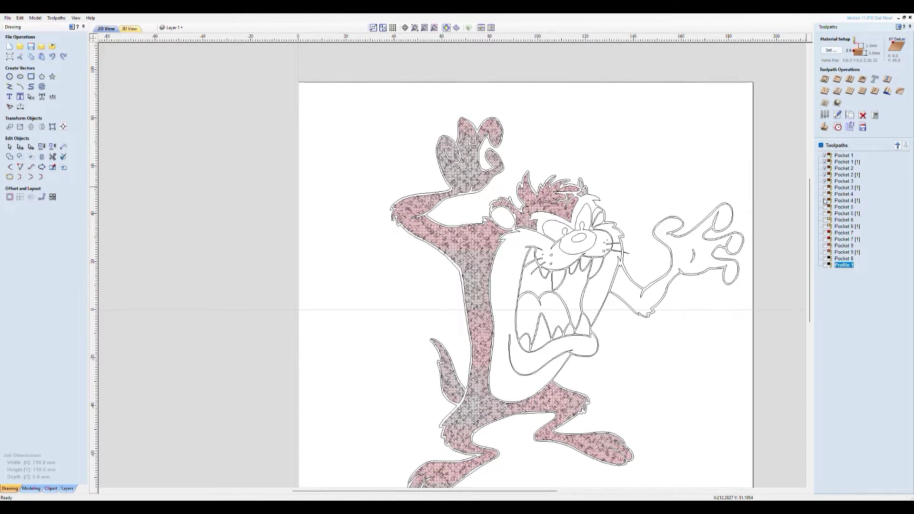
{"action": "left_click", "coordinate": [826, 201]}
{"action": "left_click", "coordinate": [826, 188]}
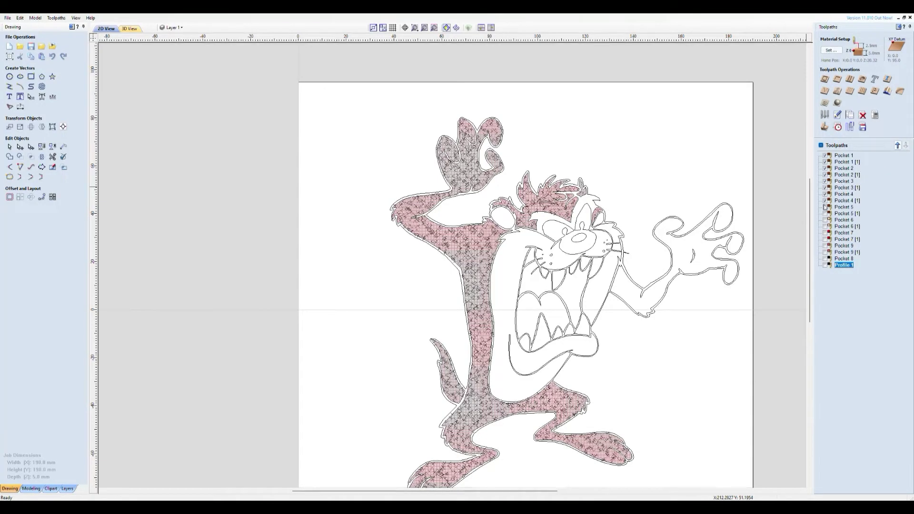
{"action": "left_click", "coordinate": [827, 207]}
{"action": "left_click", "coordinate": [827, 214]}
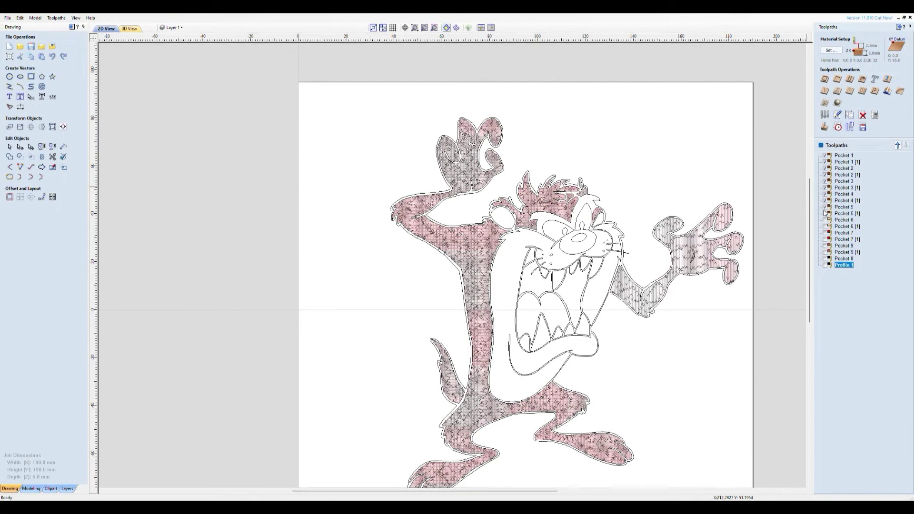
{"action": "left_click", "coordinate": [827, 213]}
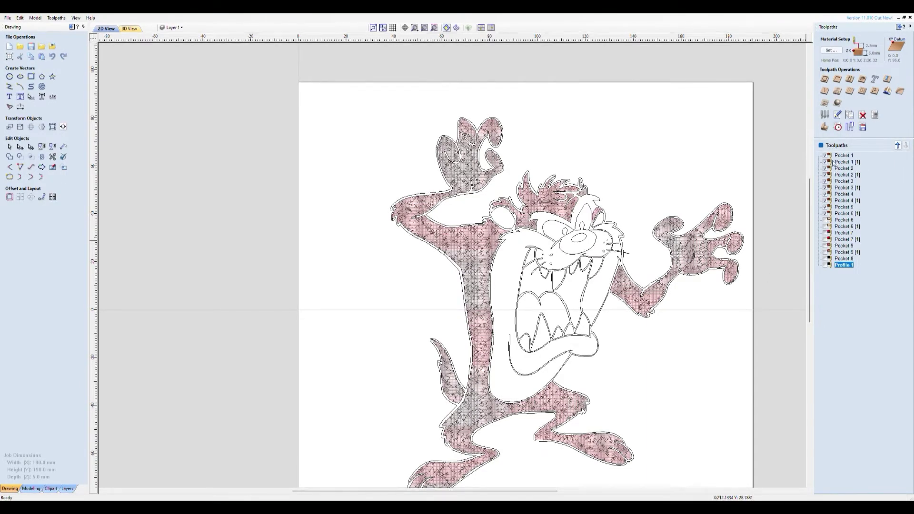
- Hide all toolpath previews, then briefly check the Pocket 6 and Pocket 7 mouth previews
{"action": "left_click", "coordinate": [821, 146]}
{"action": "left_click", "coordinate": [826, 220]}
{"action": "left_click", "coordinate": [826, 227]}
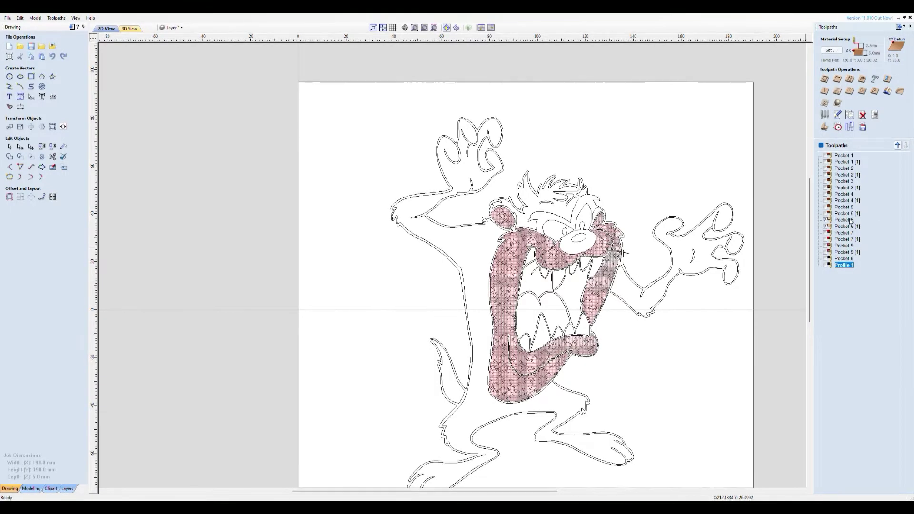
{"action": "left_click", "coordinate": [826, 227]}
{"action": "left_click", "coordinate": [826, 220]}
{"action": "left_click", "coordinate": [826, 233]}
{"action": "left_click", "coordinate": [826, 240]}
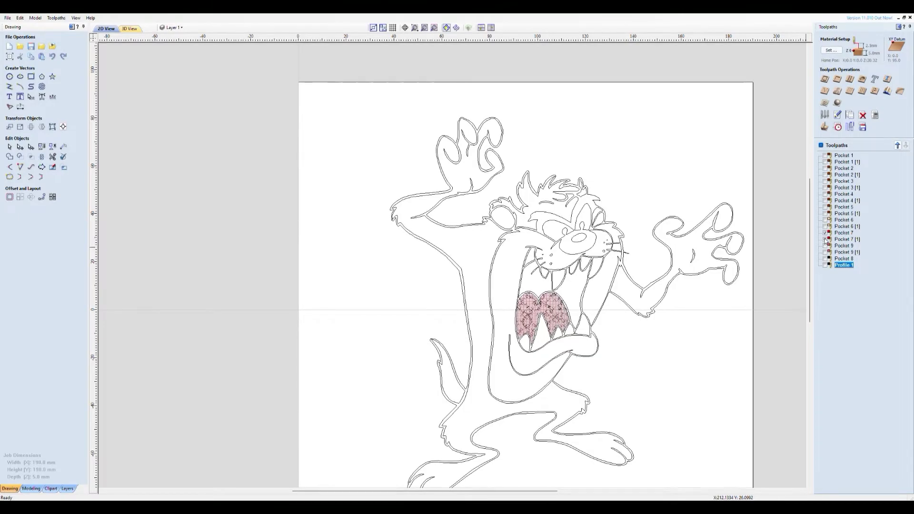
{"action": "left_click", "coordinate": [825, 239]}
{"action": "left_click", "coordinate": [826, 233]}
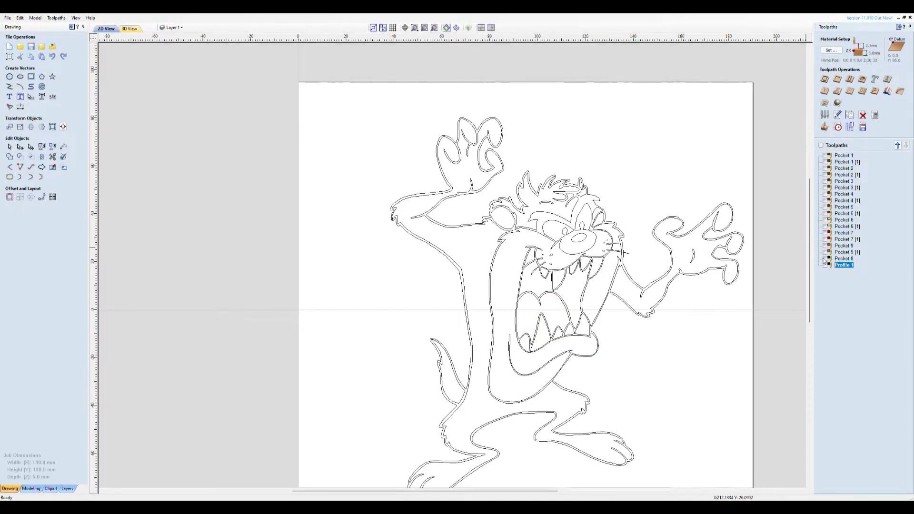
- After trying Pocket 9, show Pocket 8 and Profile 1 and zoom out over Taz
{"action": "left_click", "coordinate": [826, 252]}
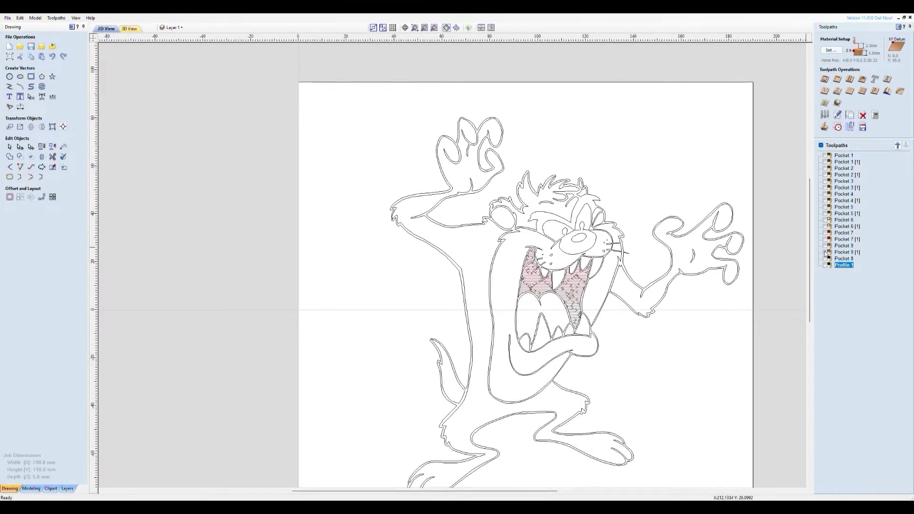
{"action": "left_click", "coordinate": [826, 246]}
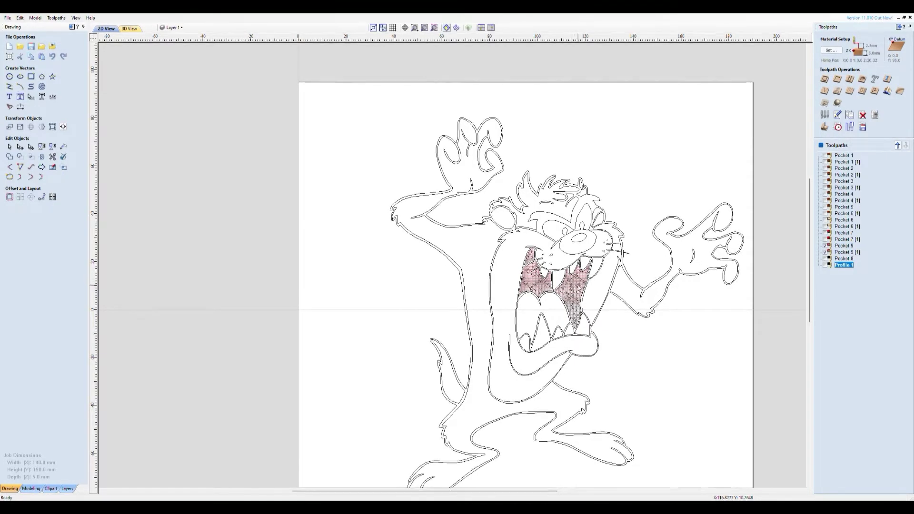
{"action": "left_click", "coordinate": [826, 246]}
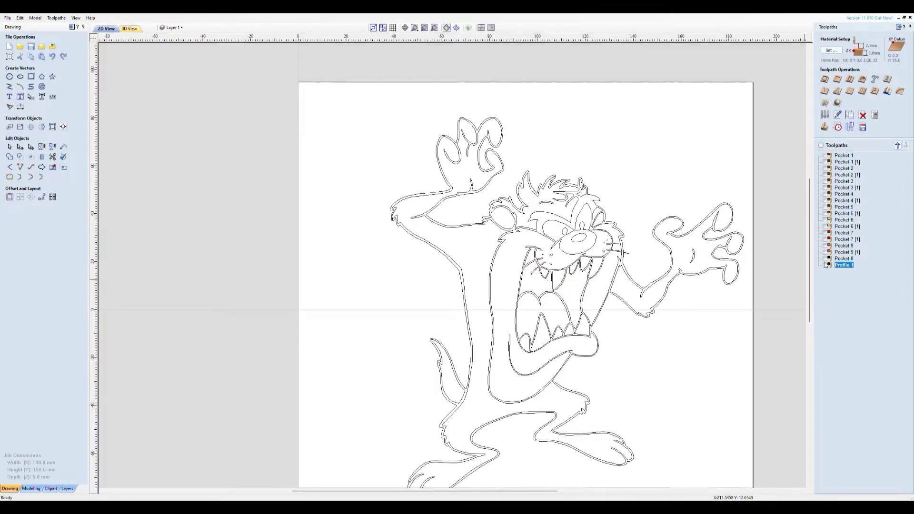
{"action": "left_click", "coordinate": [826, 259]}
{"action": "left_click", "coordinate": [826, 266]}
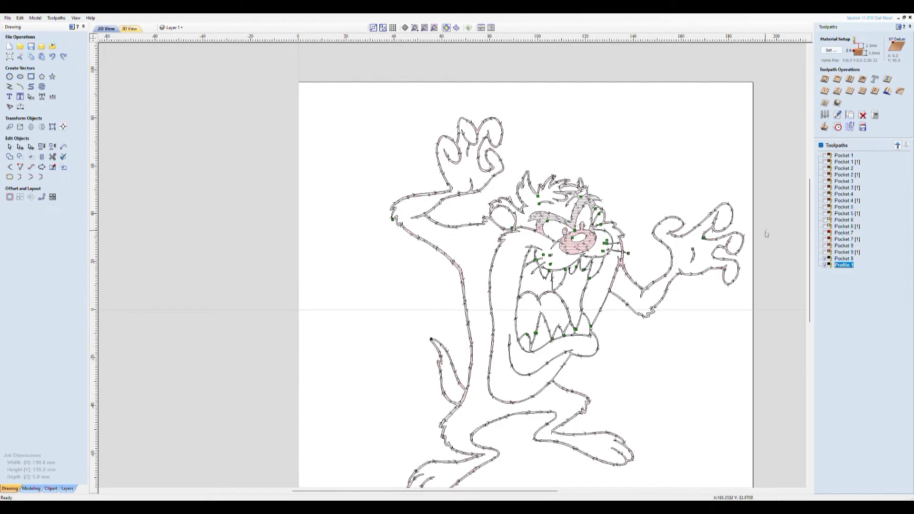
{"action": "scroll", "coordinate": [770, 247], "scroll_direction": "down", "scroll_amount": 1}
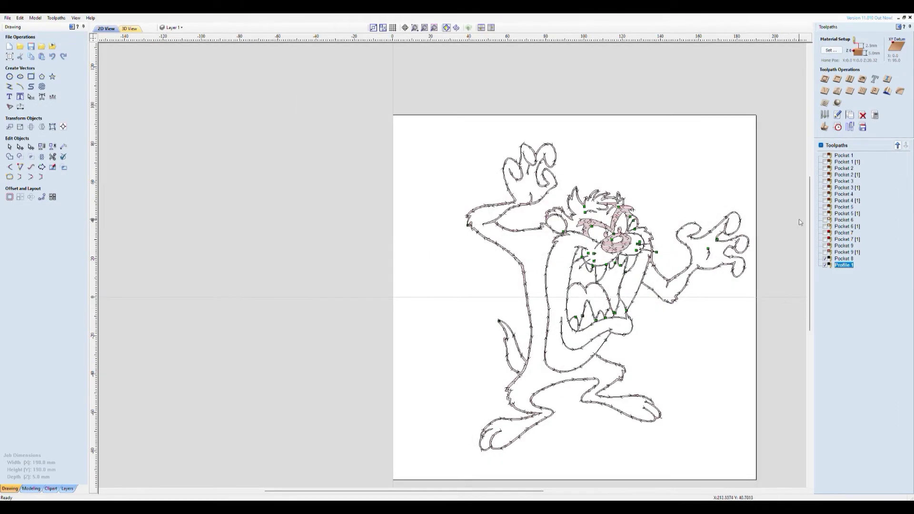
- Reset the 3D preview and simulate all toolpaths to see the coloured, carved Taz
{"action": "left_click", "coordinate": [825, 127]}
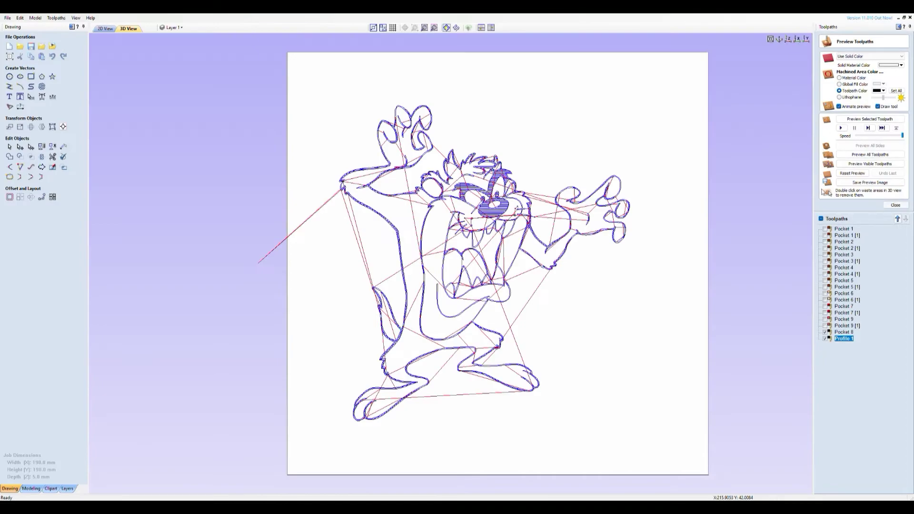
{"action": "left_click", "coordinate": [853, 173]}
{"action": "left_click", "coordinate": [874, 156]}
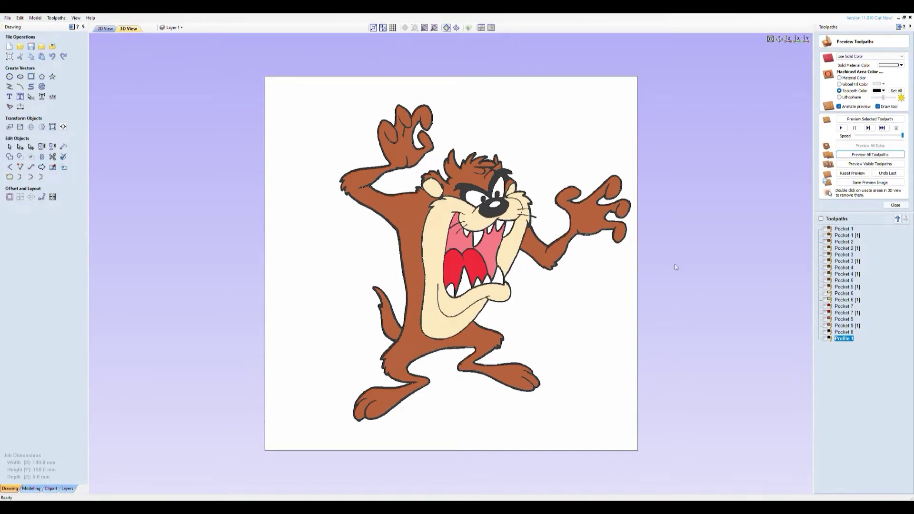
- Back in 2D view, centre the XY datum on the 190 mm sheet with offset turned off
{"action": "left_click", "coordinate": [896, 205]}
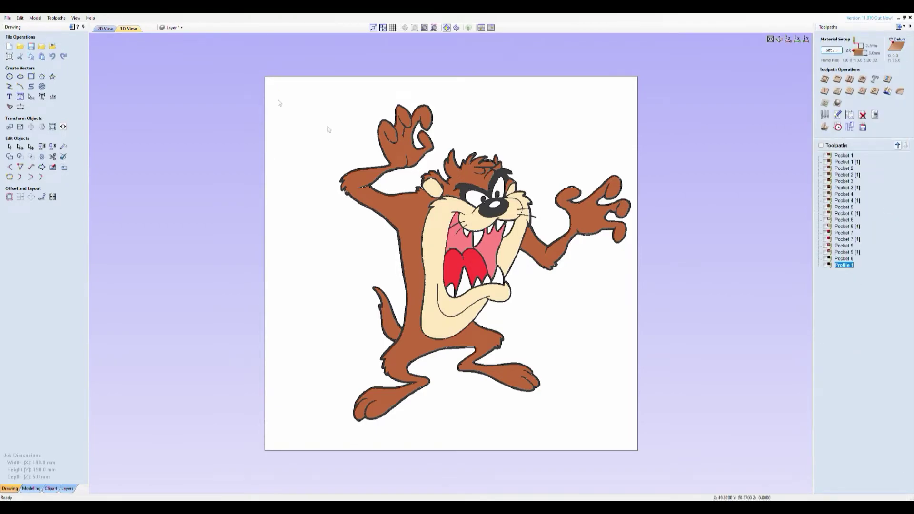
{"action": "left_click", "coordinate": [107, 30]}
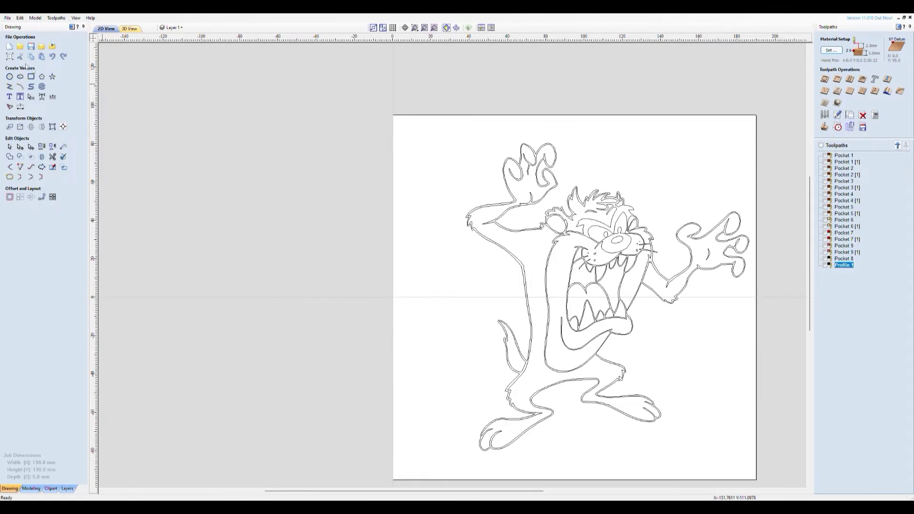
{"action": "left_click", "coordinate": [9, 56]}
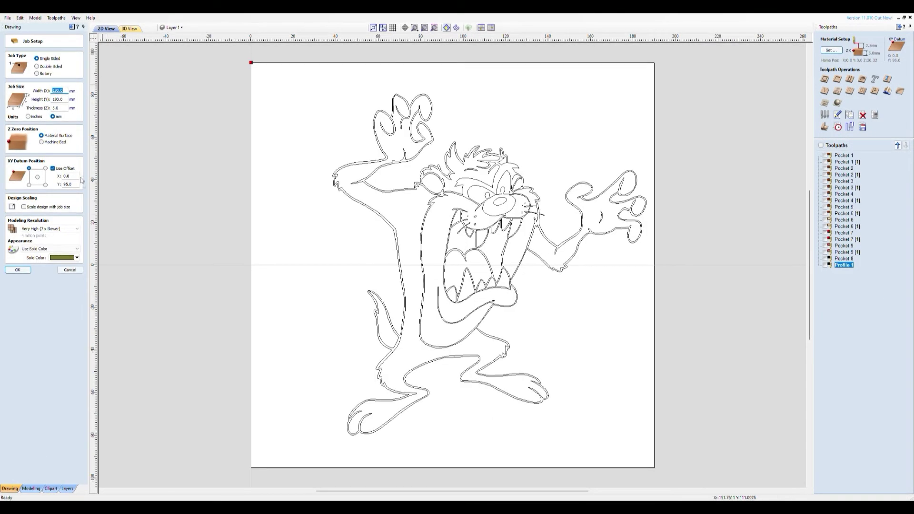
{"action": "left_click", "coordinate": [37, 177]}
{"action": "left_click", "coordinate": [53, 168]}
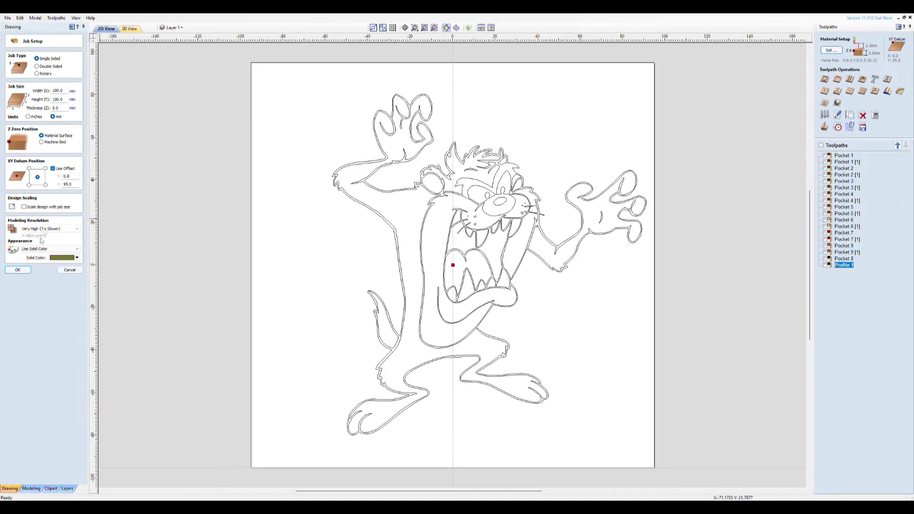
{"action": "key", "text": "Return"}
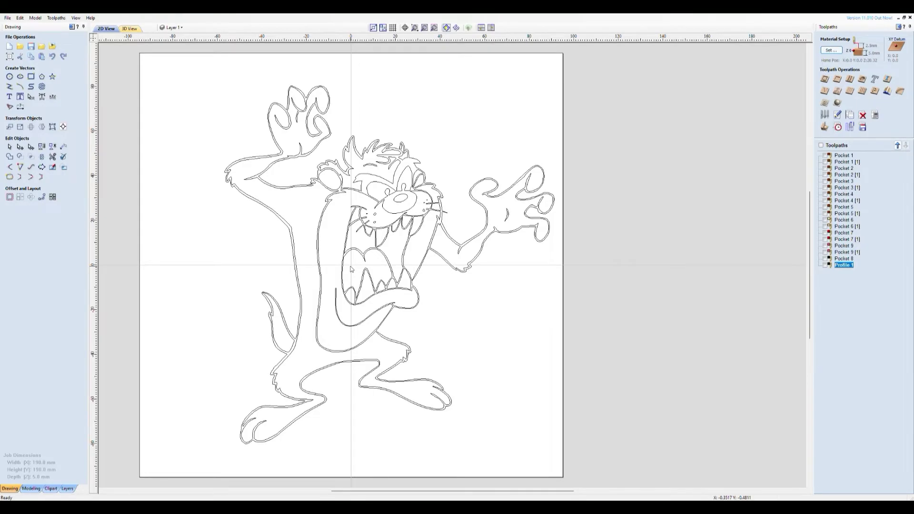
{"action": "scroll", "coordinate": [351, 269], "scroll_direction": "up", "scroll_amount": 4}
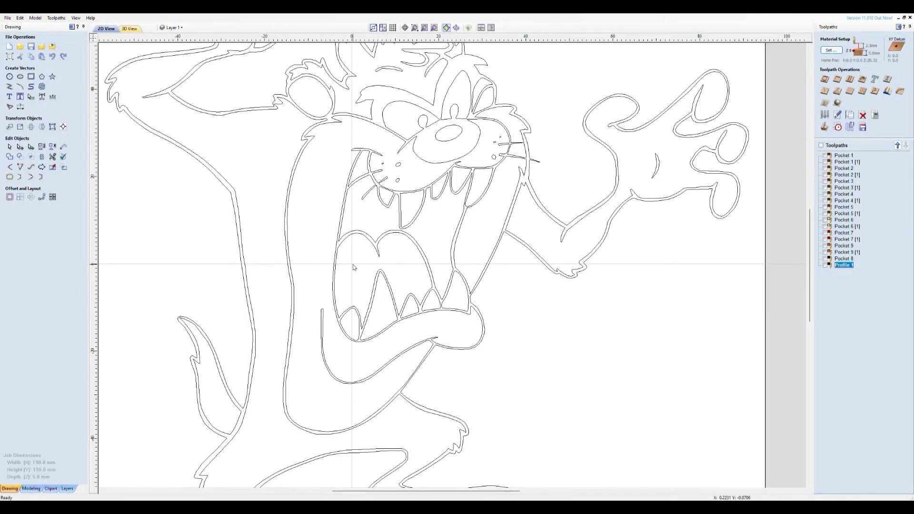
{"action": "scroll", "coordinate": [354, 268], "scroll_direction": "down", "scroll_amount": 3}
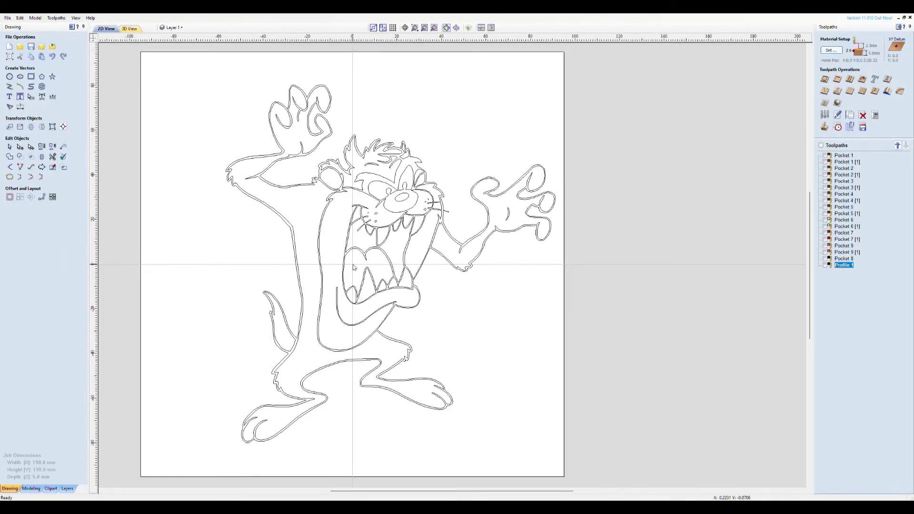
{"action": "scroll", "coordinate": [354, 267], "scroll_direction": "up", "scroll_amount": 6}
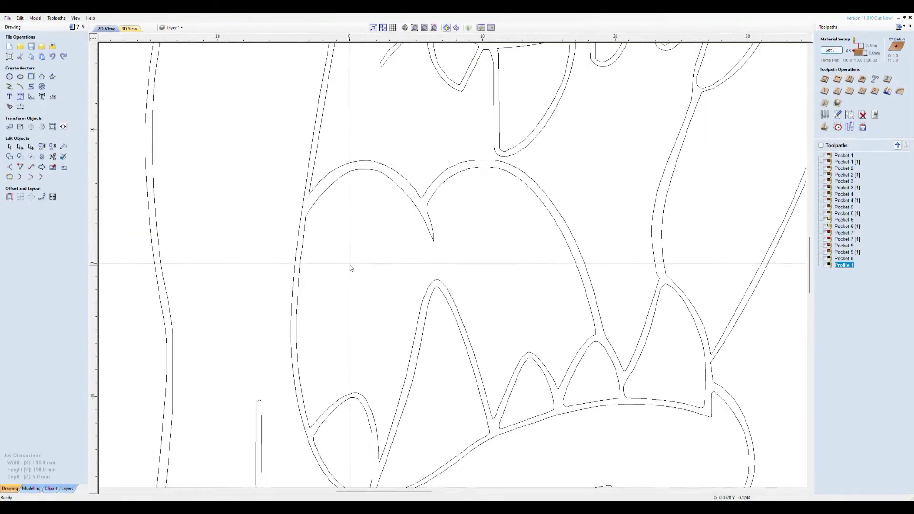
{"action": "scroll", "coordinate": [350, 268], "scroll_direction": "down", "scroll_amount": 1}
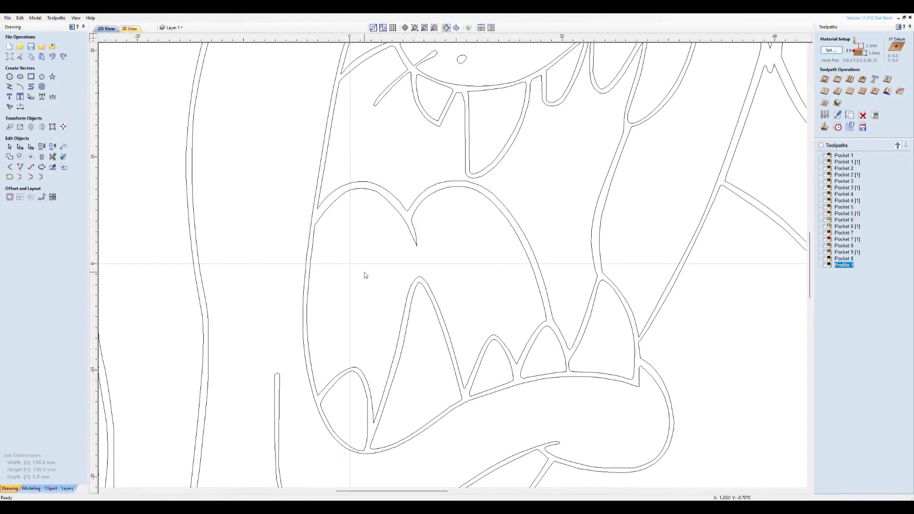
{"action": "scroll", "coordinate": [364, 275], "scroll_direction": "down", "scroll_amount": 3}
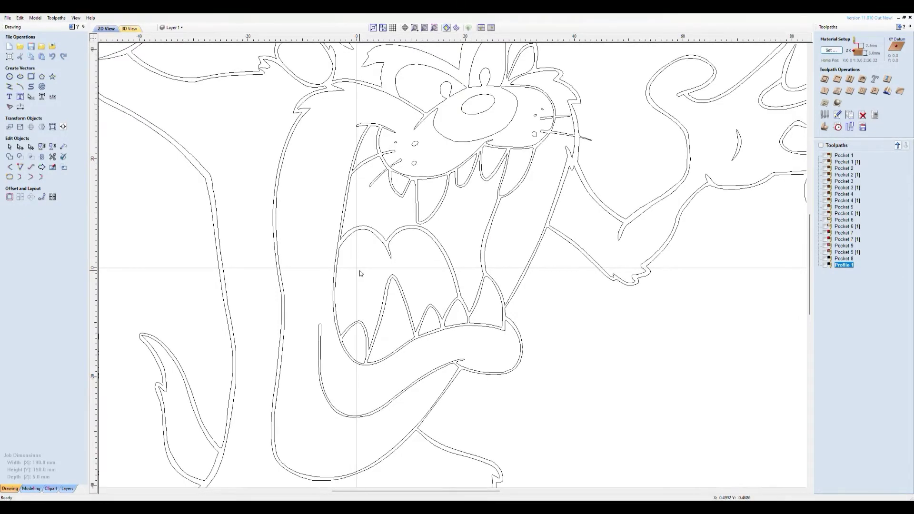
{"action": "scroll", "coordinate": [360, 271], "scroll_direction": "down", "scroll_amount": 3}
{"action": "scroll", "coordinate": [360, 274], "scroll_direction": "down", "scroll_amount": 1}
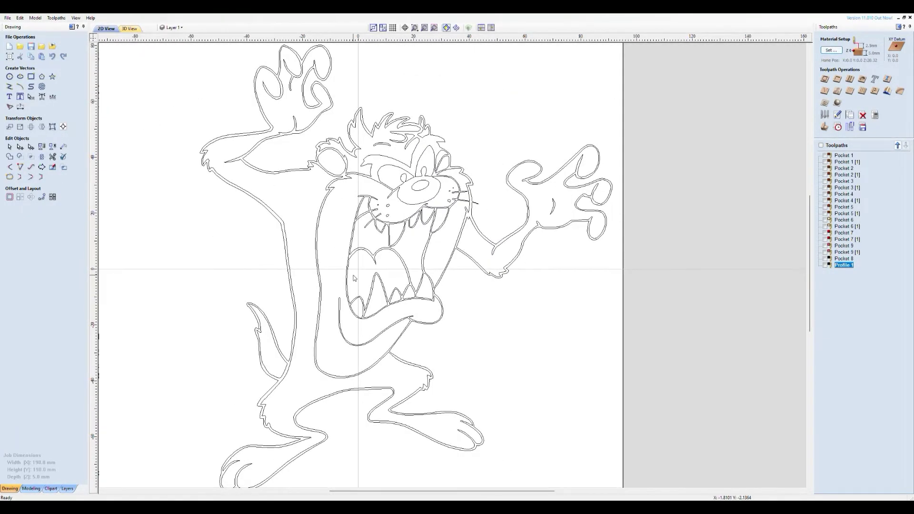
{"action": "scroll", "coordinate": [354, 278], "scroll_direction": "down", "scroll_amount": 1}
{"action": "scroll", "coordinate": [354, 278], "scroll_direction": "down", "scroll_amount": 1}
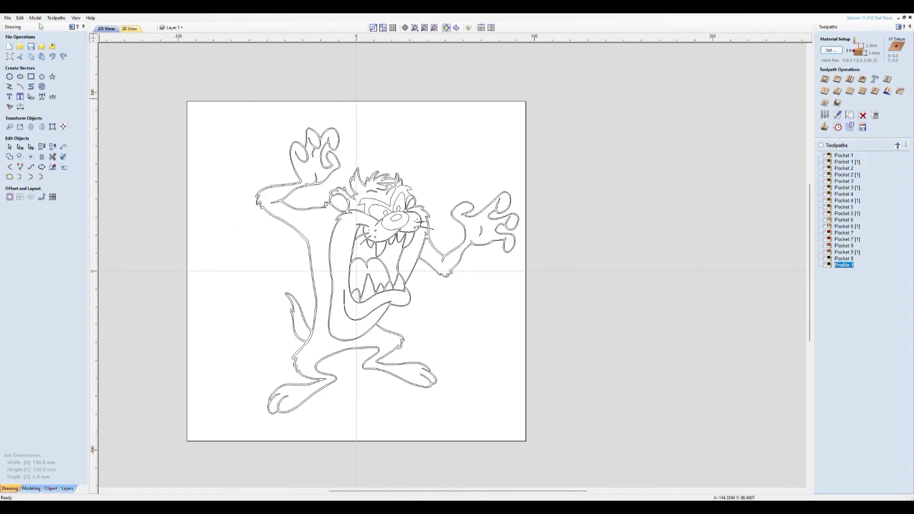
- Set the XY datum to the top-left corner with a 95 mm Y offset
{"action": "left_click", "coordinate": [10, 56]}
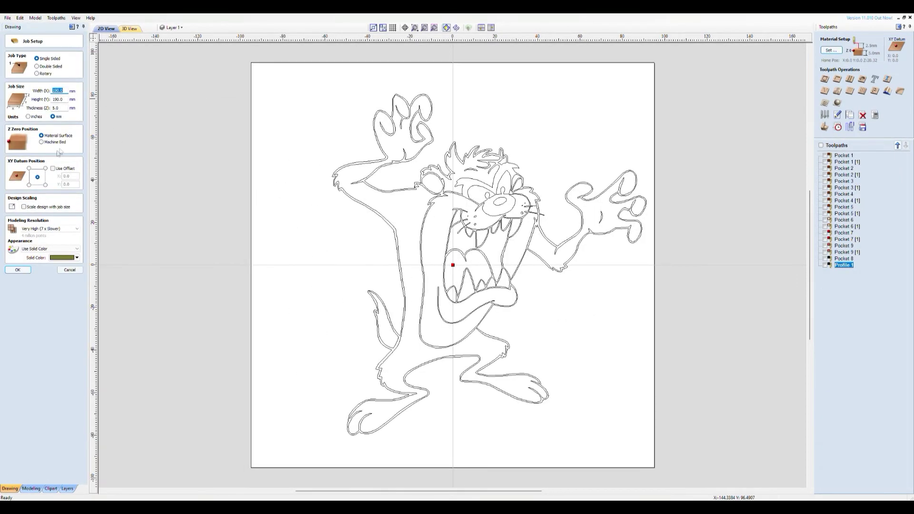
{"action": "left_click", "coordinate": [29, 169]}
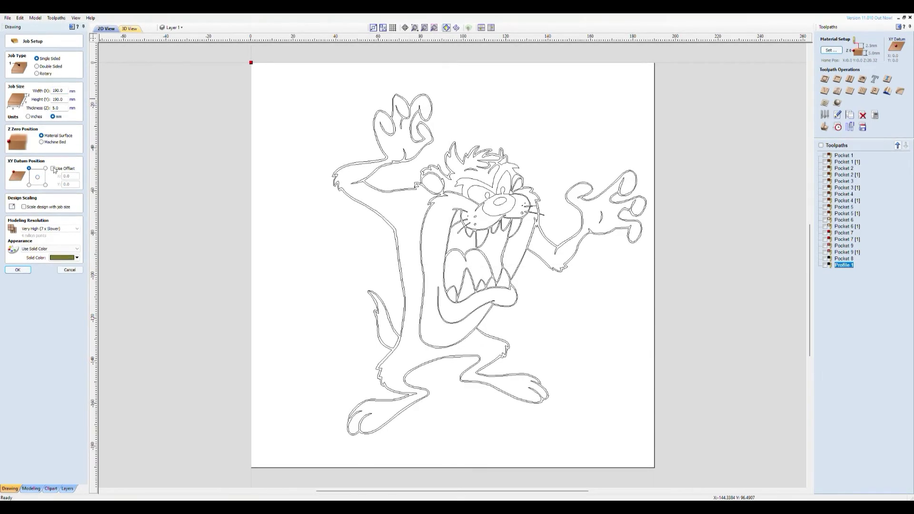
{"action": "left_click", "coordinate": [53, 168]}
{"action": "left_click_drag", "start_coordinate": [75, 184], "coordinate": [57, 188]}
{"action": "type", "text": "95"}
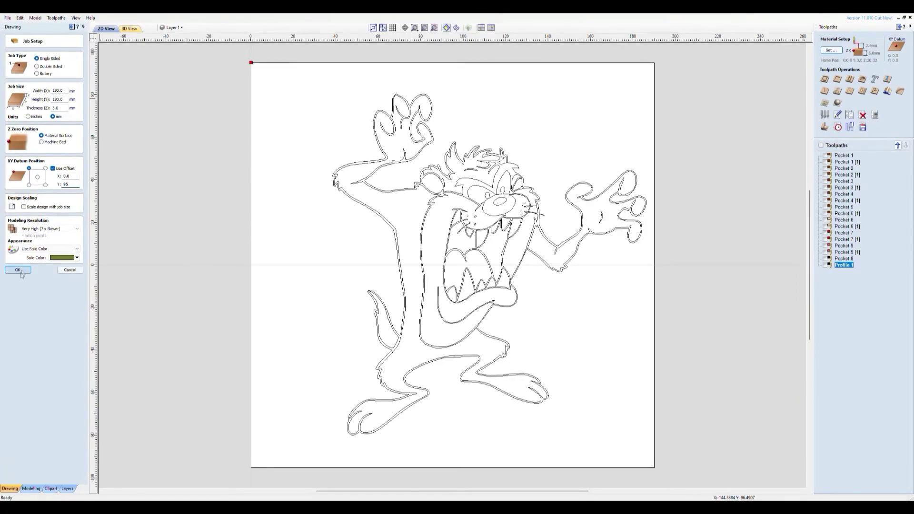
{"action": "left_click", "coordinate": [19, 270]}
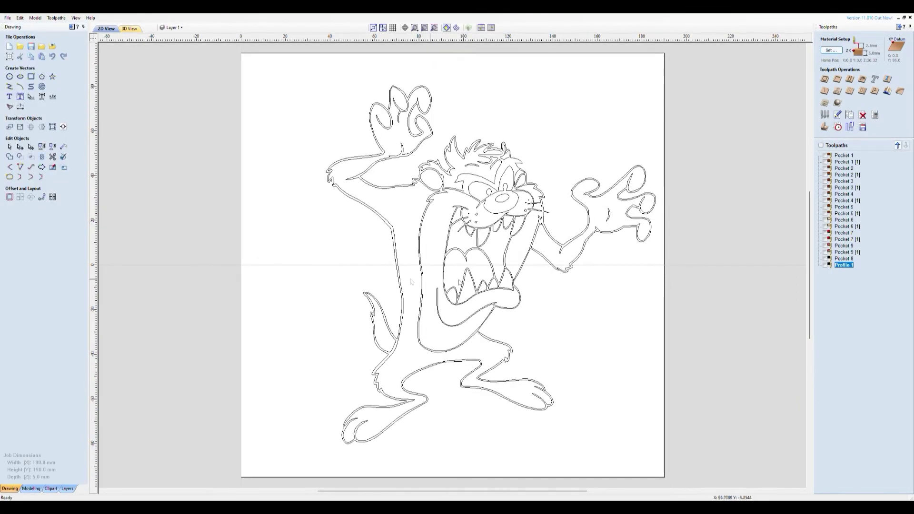